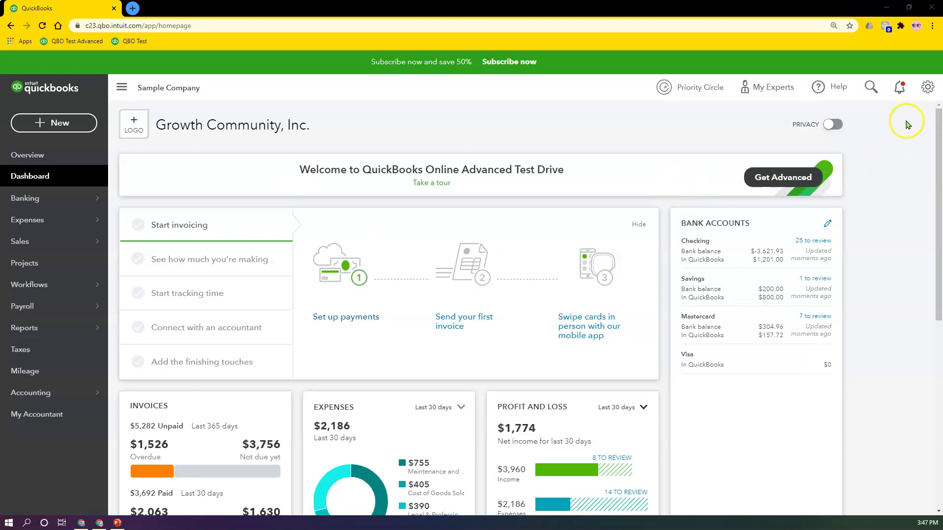
- From the gear menu's Custom fields page, start a new custom field for Vendor info
left_click(927, 87)
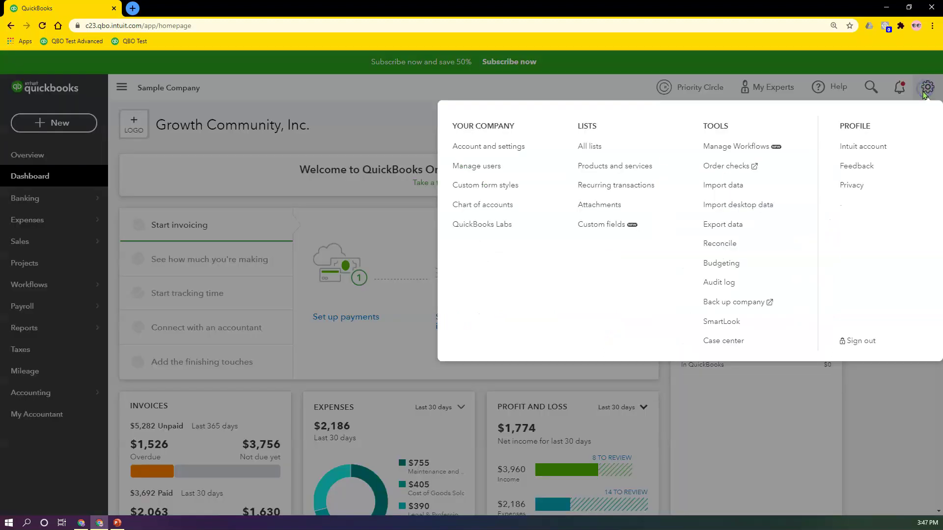
left_click(608, 225)
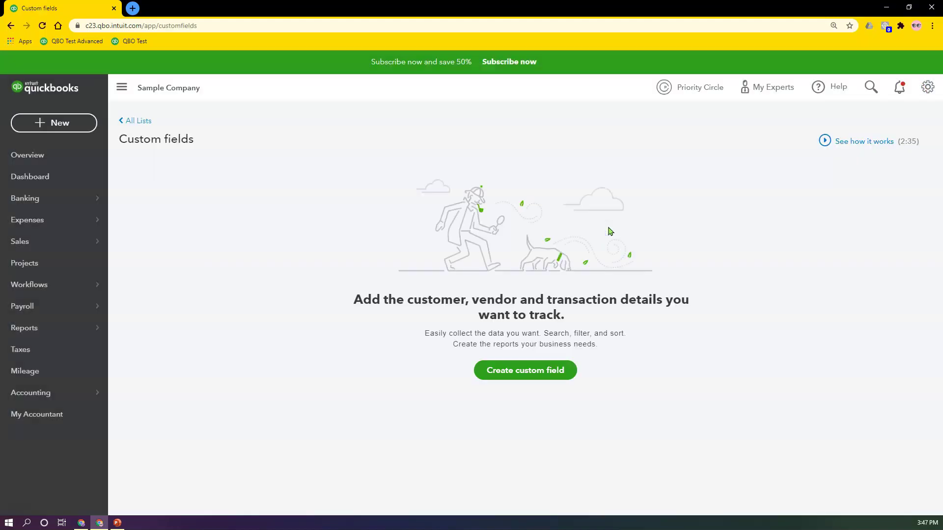
left_click(534, 375)
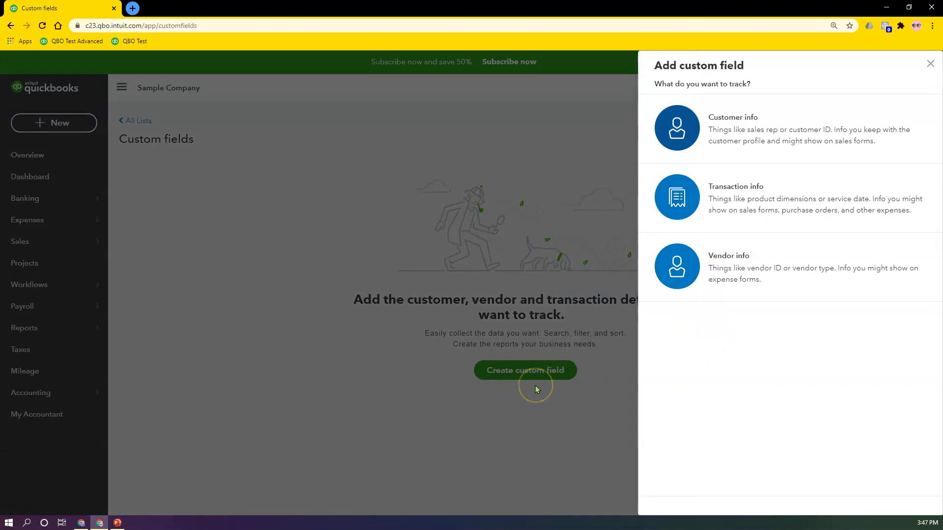
left_click(745, 287)
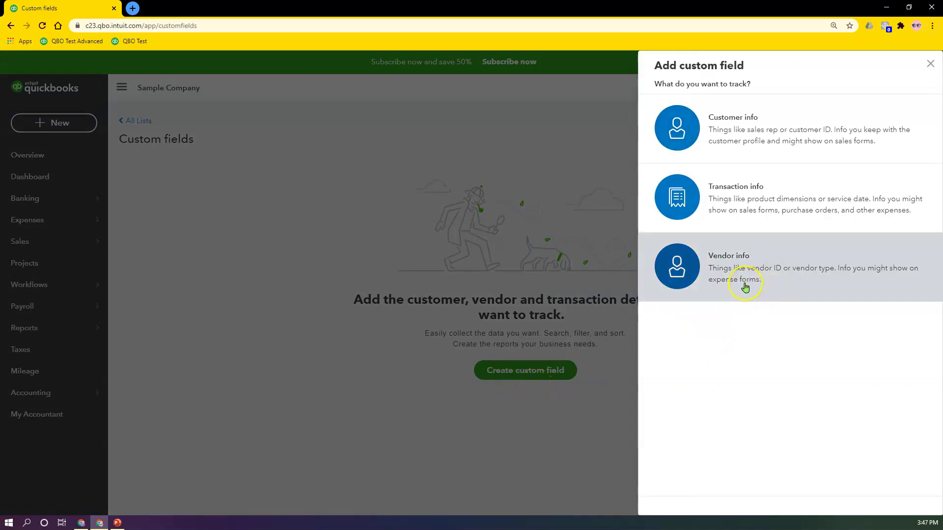
- Name the new vendor field 'Vendor Type' and make it a drop-down list
left_click(745, 287)
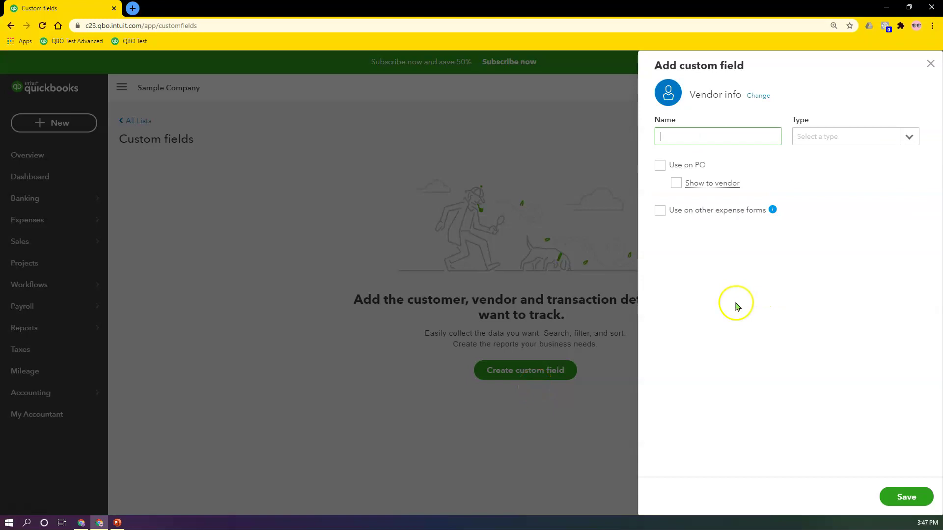
left_click(718, 139)
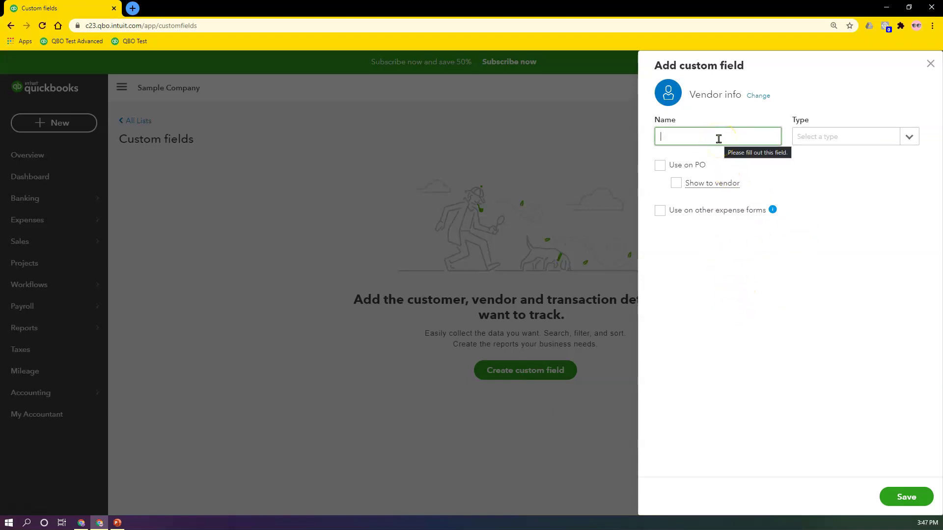
type("Vendr")
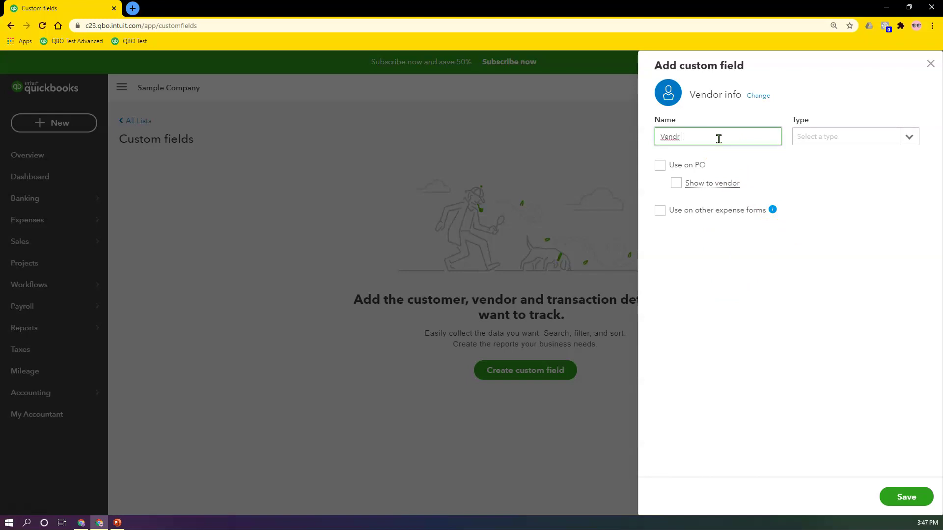
key("BackSpace")
key("BackSpace")
type("or")
type(" Type")
left_click(886, 136)
left_click(835, 172)
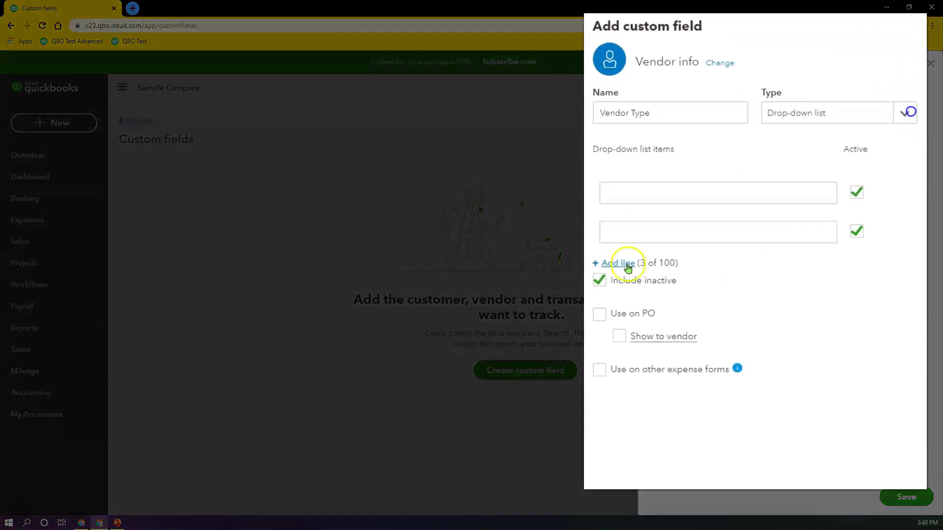
- Enter the list items Students, Counselors and Drivers
left_click(685, 258)
left_click(595, 307)
left_click(617, 197)
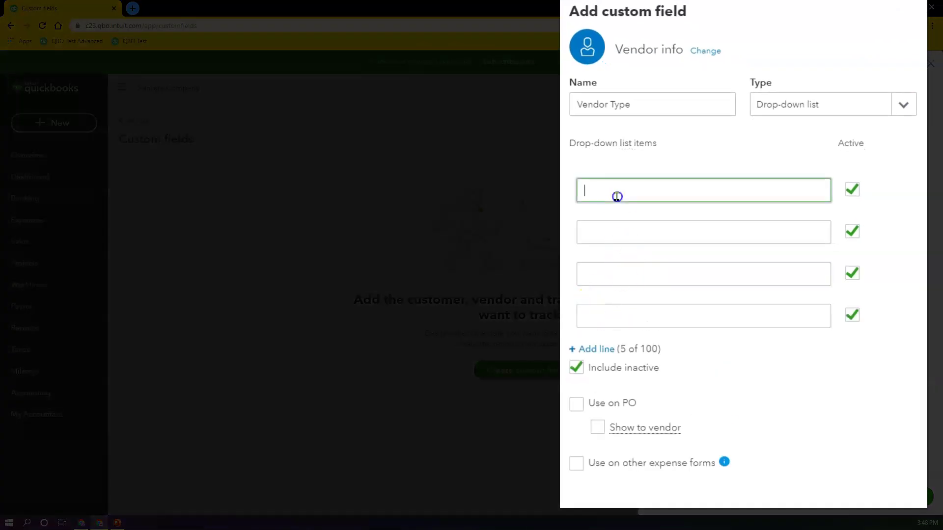
type("Students")
left_click(610, 231)
type("Dri")
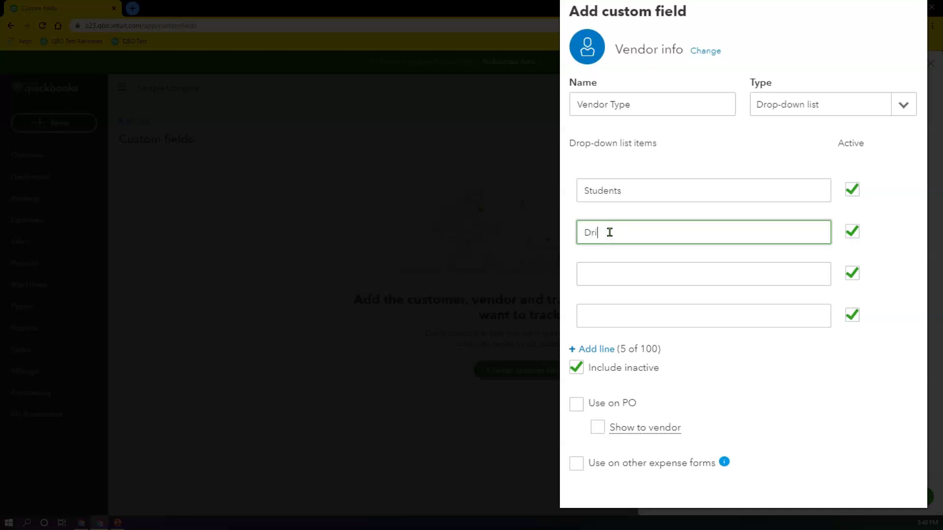
type("vers")
left_click_drag(620, 233, 563, 239)
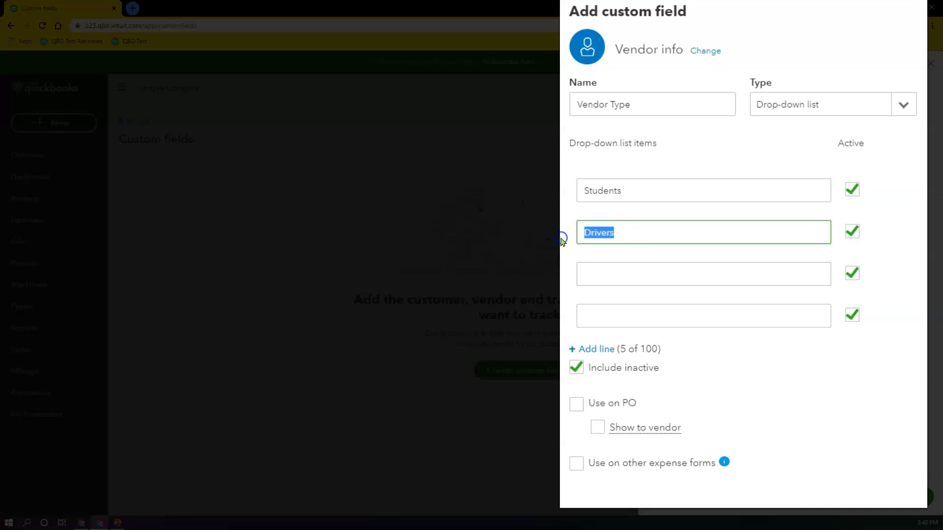
key("ctrl+x")
left_click(634, 270)
key("ctrl+v")
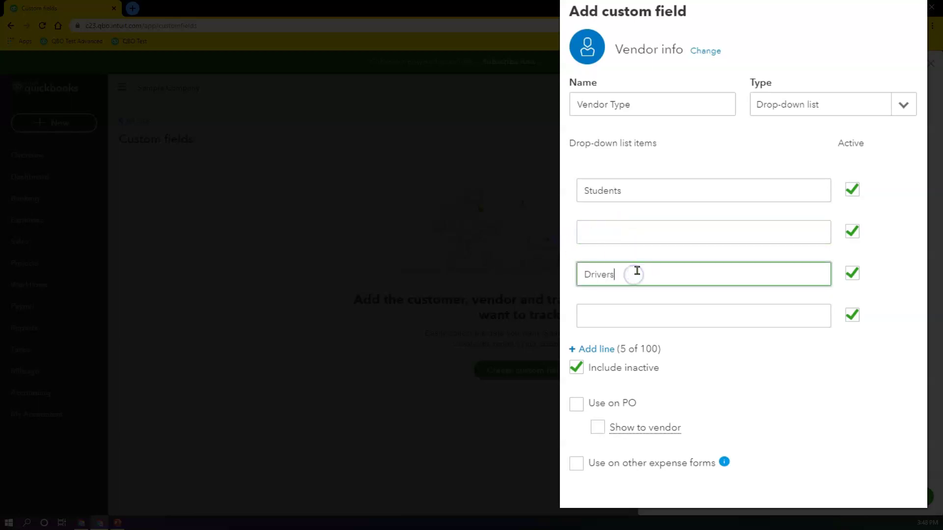
left_click(633, 230)
type("C")
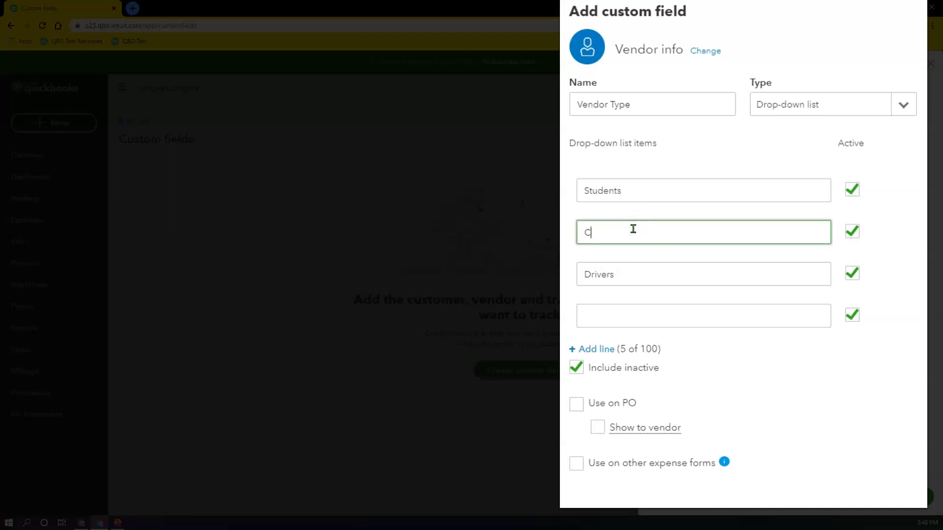
type("ounselor")
type("s")
- Add the Sales Reps and Other Consultants items and enable the field on purchase orders
left_click(628, 309)
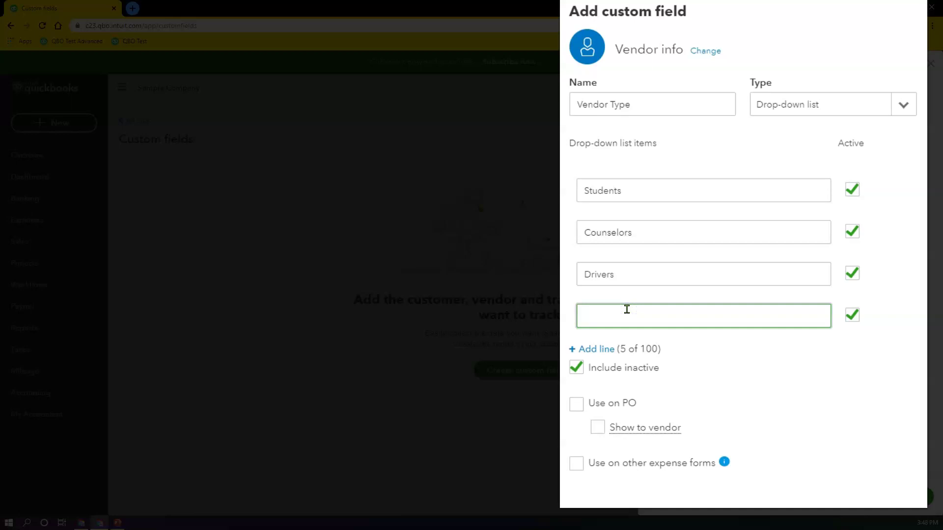
type("Sales Rep")
type("s")
left_click(604, 350)
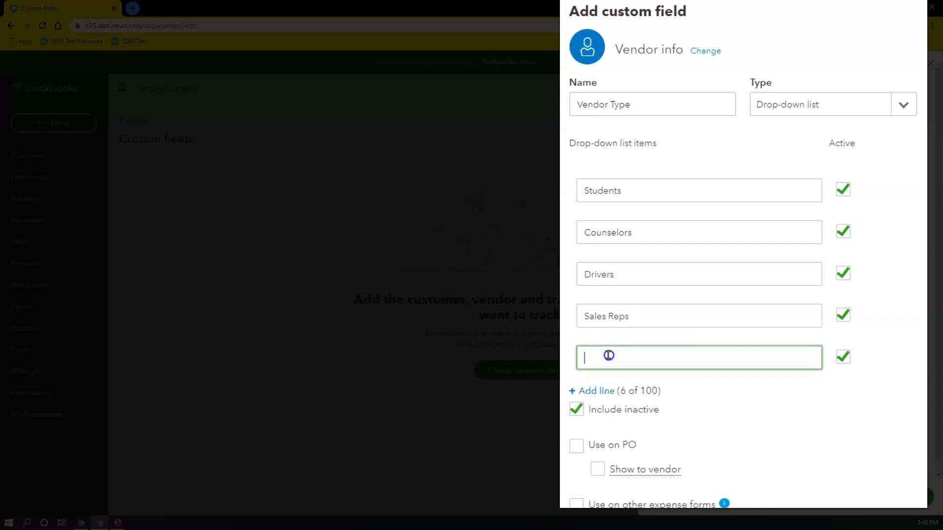
type("Other Co")
type("nsultants")
scroll(730, 381, "down", 1)
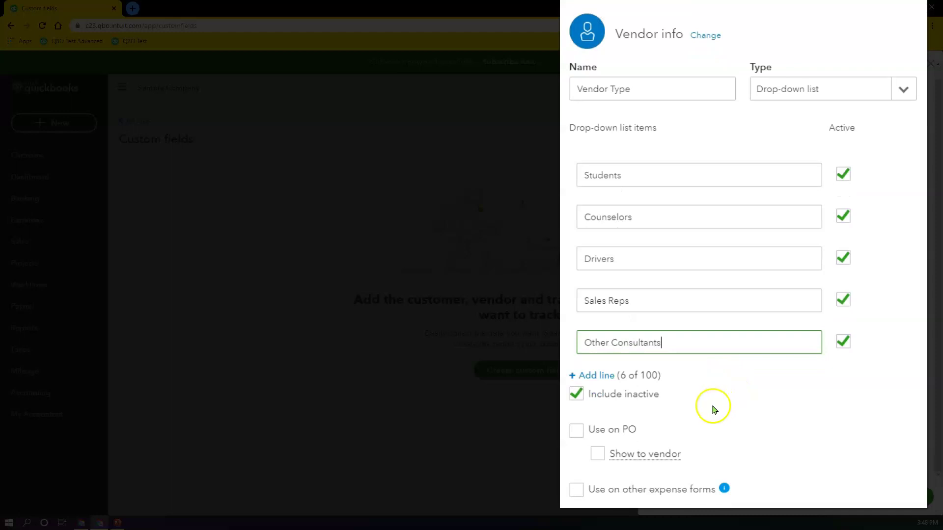
left_click(576, 431)
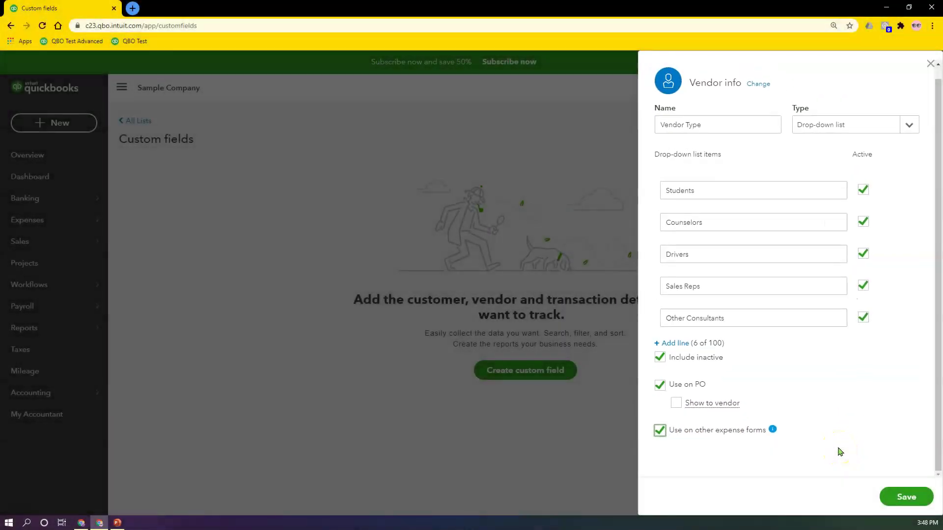
- Save the Vendor Type field and go to the Vendors list
left_click(898, 498)
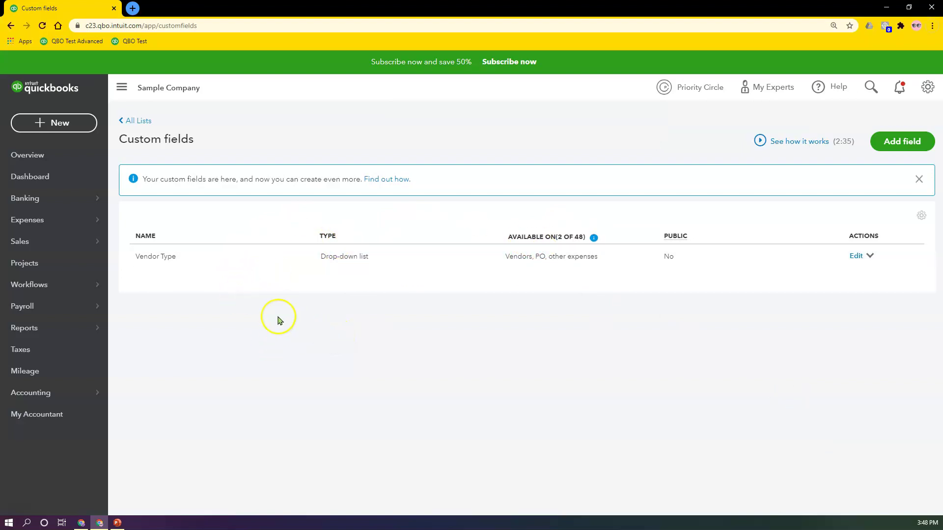
mouse_move(27, 219)
left_click(131, 229)
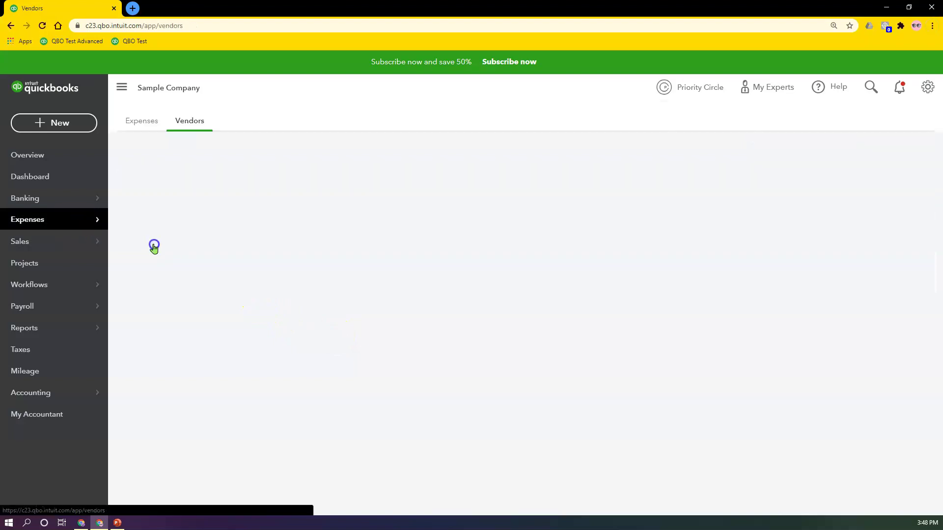
scroll(444, 356, "down", 2)
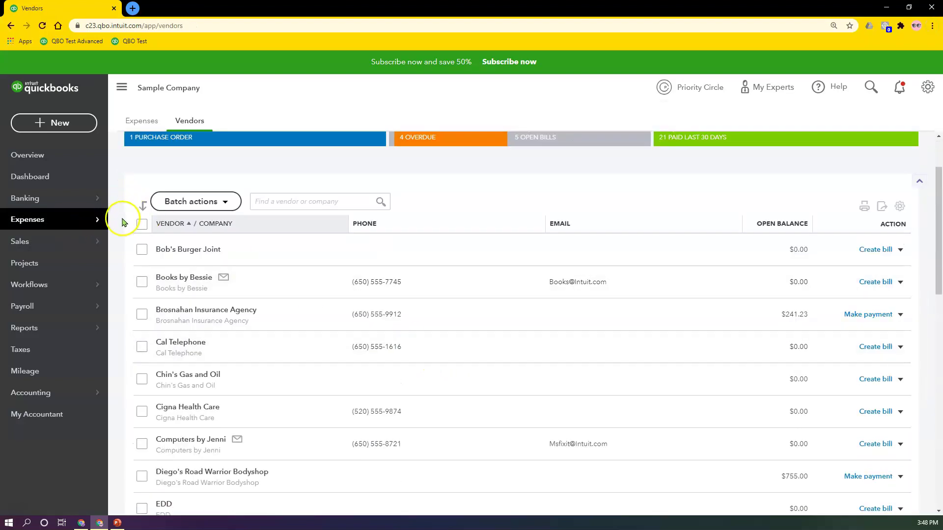
left_click(143, 224)
left_click(196, 202)
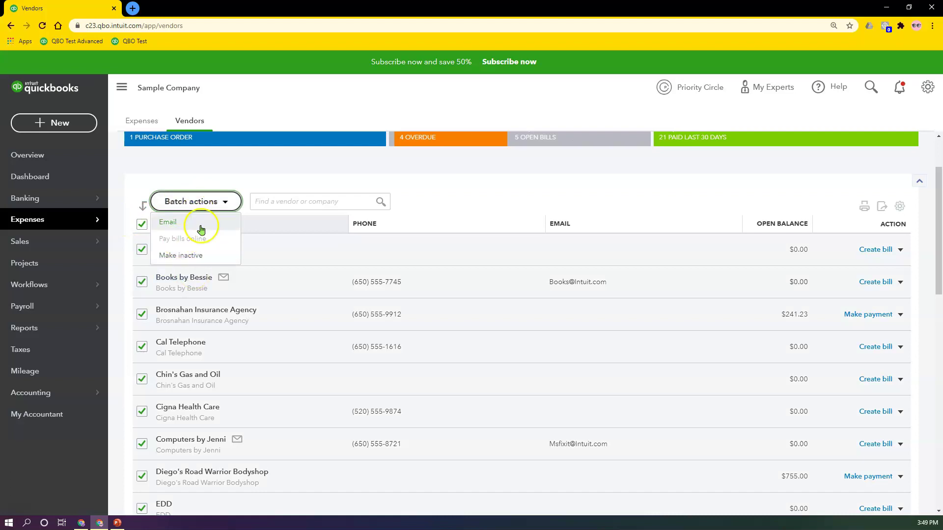
left_click(442, 212)
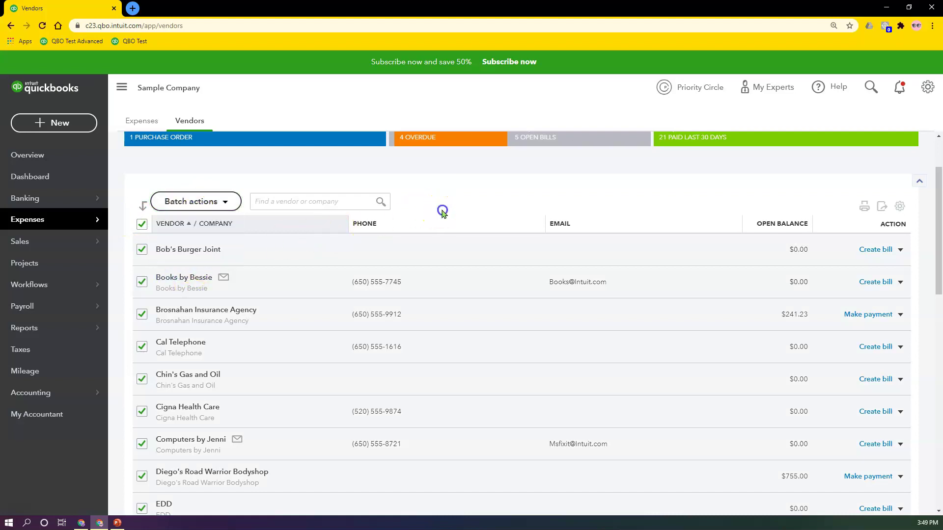
left_click(143, 224)
- Turn on the Vendor Type column in the Vendors table settings
left_click(900, 206)
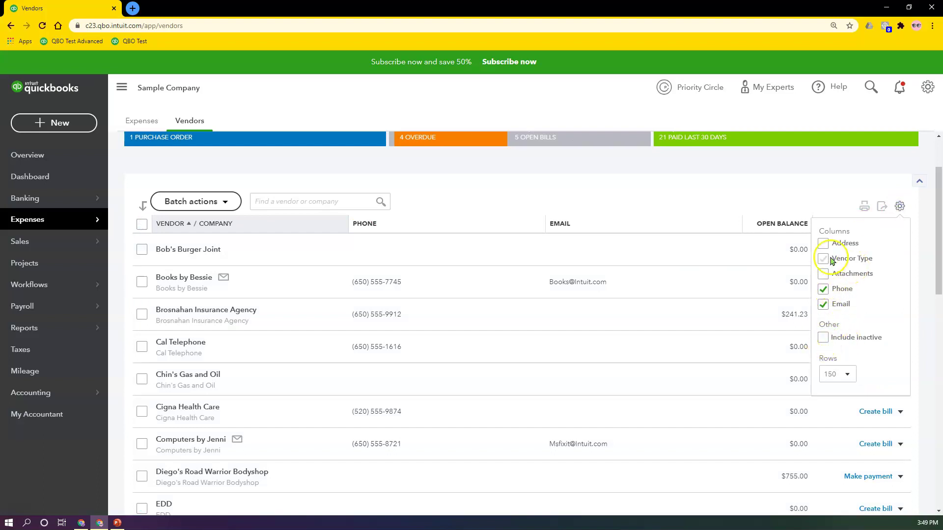
left_click(823, 258)
left_click(900, 206)
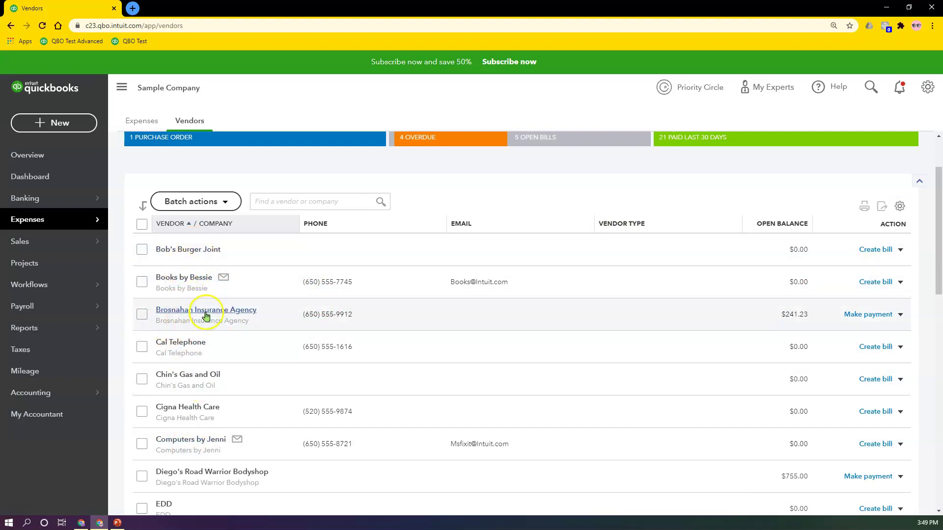
scroll(215, 445, "down", 5)
scroll(215, 445, "down", 4)
scroll(216, 445, "up", 2)
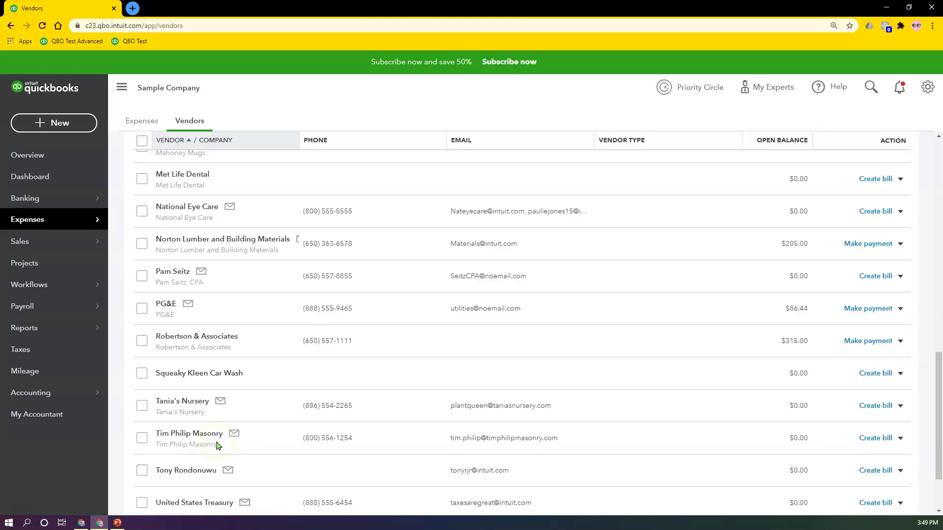
scroll(263, 412, "up", 10)
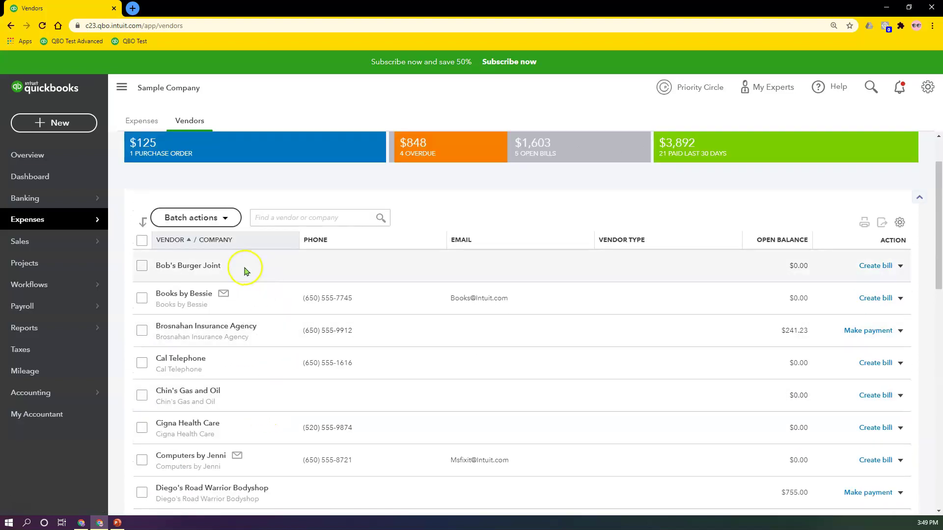
- Set Books by Bessie's vendor type to Sales Reps and save
left_click(189, 298)
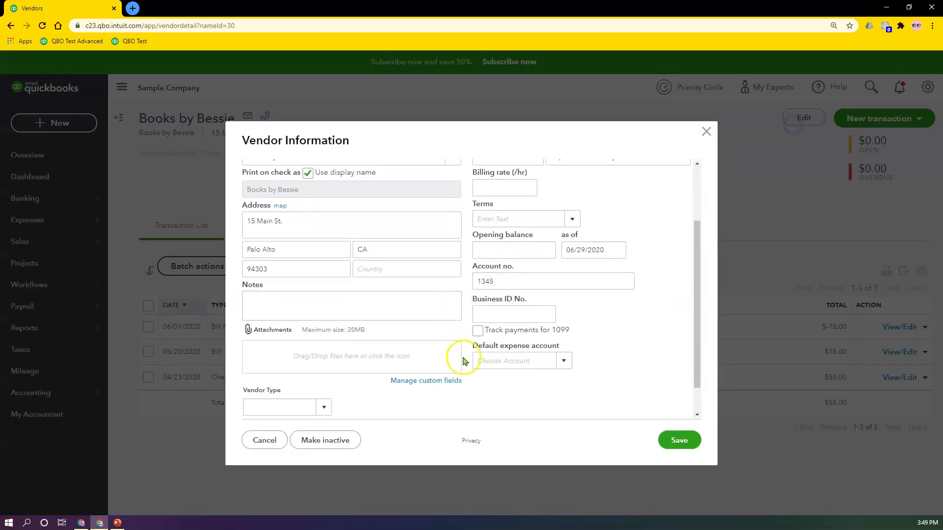
scroll(357, 384, "down", 1)
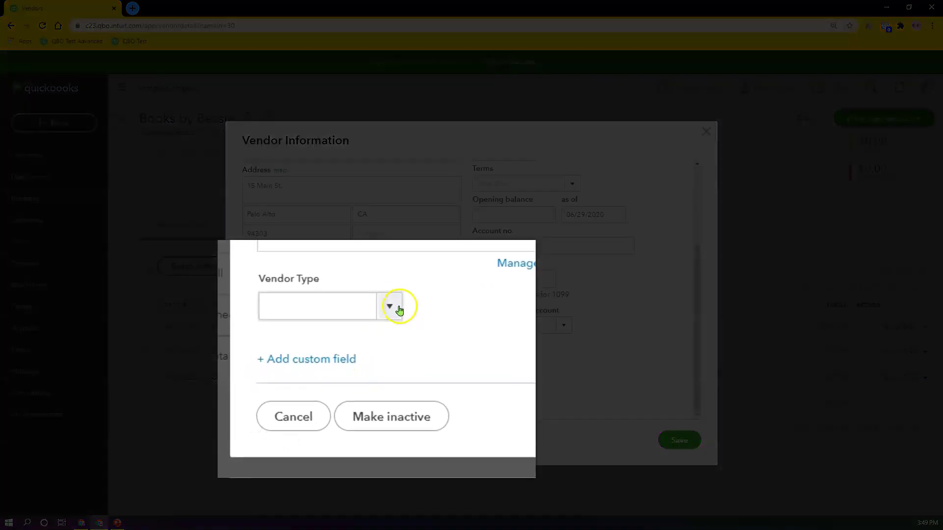
left_click(389, 307)
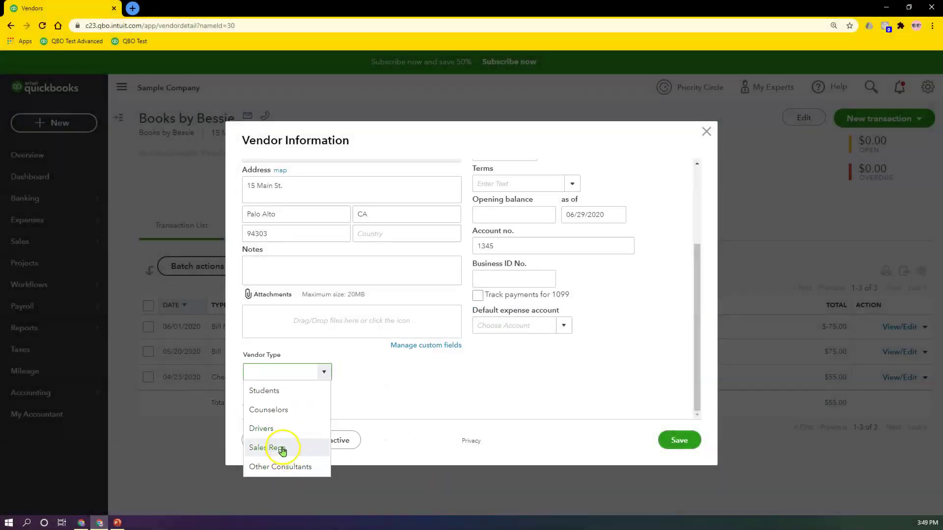
left_click(283, 448)
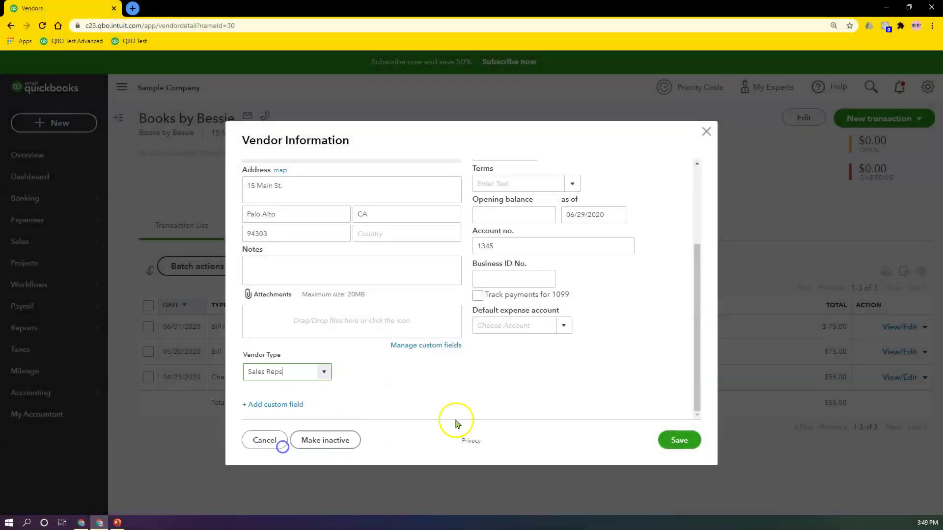
left_click(680, 441)
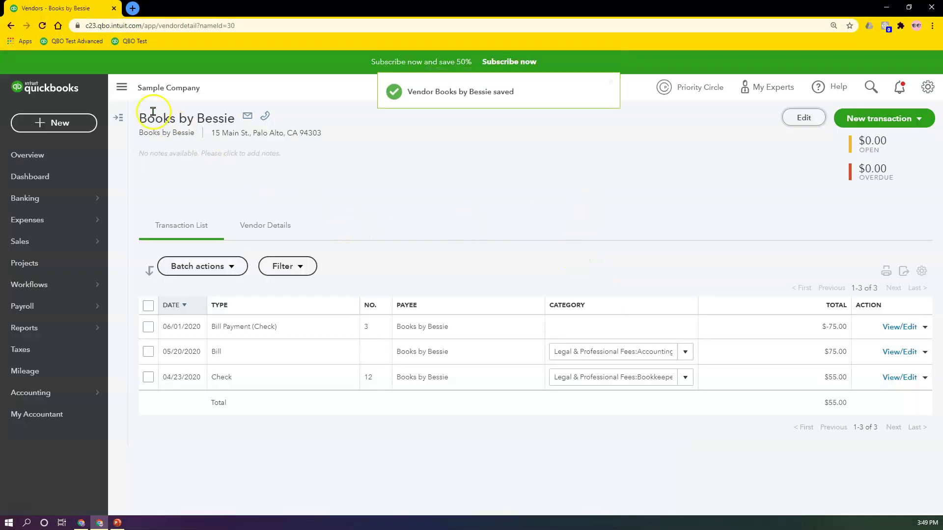
- Set Brosnahan Insurance Agency's vendor type to Other Consultants and save
left_click(117, 121)
left_click(180, 246)
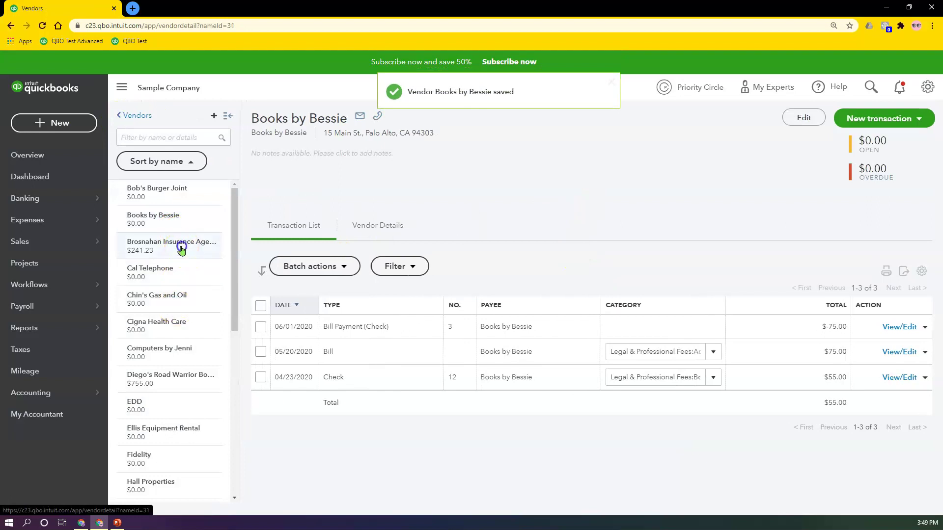
left_click(803, 118)
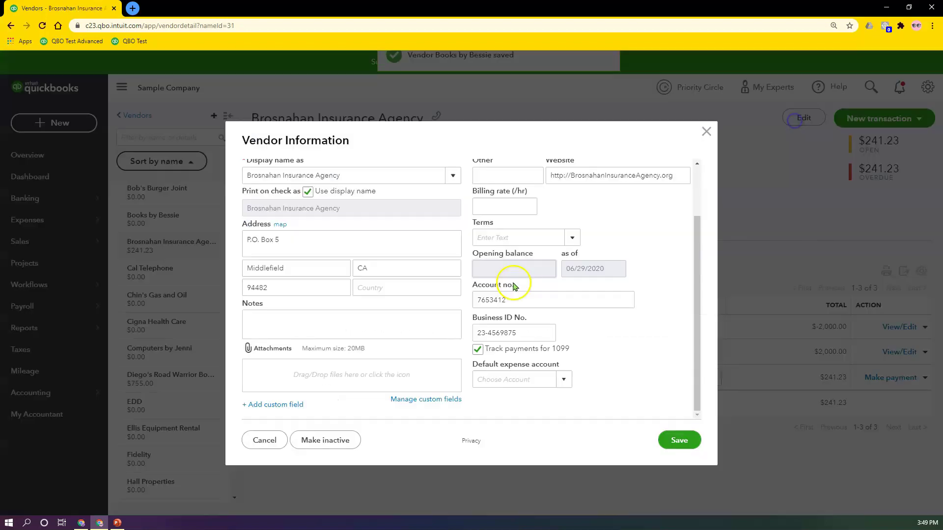
left_click(326, 375)
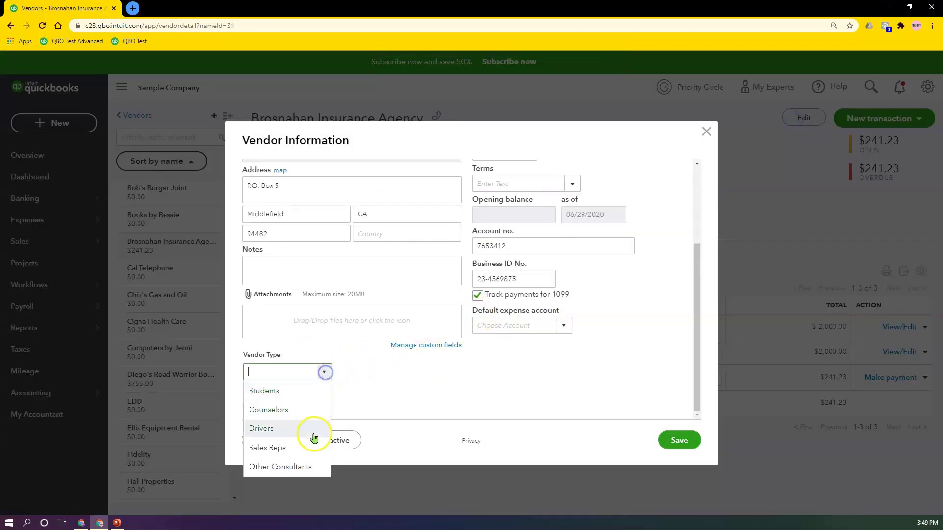
left_click(301, 466)
left_click(670, 440)
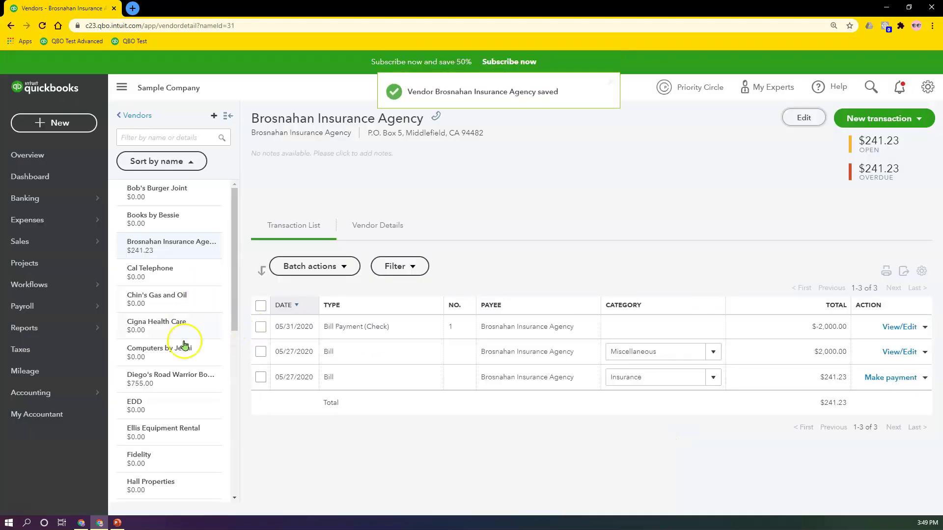
scroll(178, 454, "down", 3)
scroll(179, 454, "down", 2)
scroll(197, 379, "down", 2)
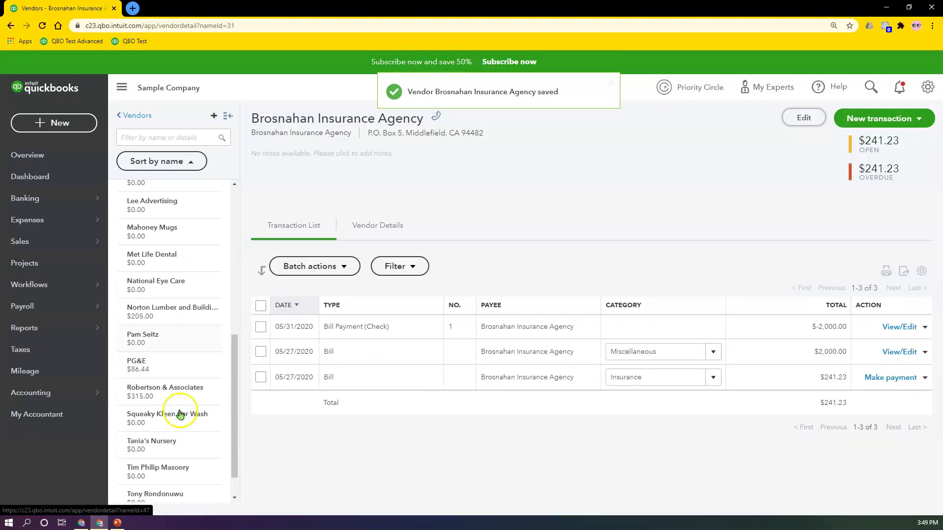
scroll(199, 413, "down", 1)
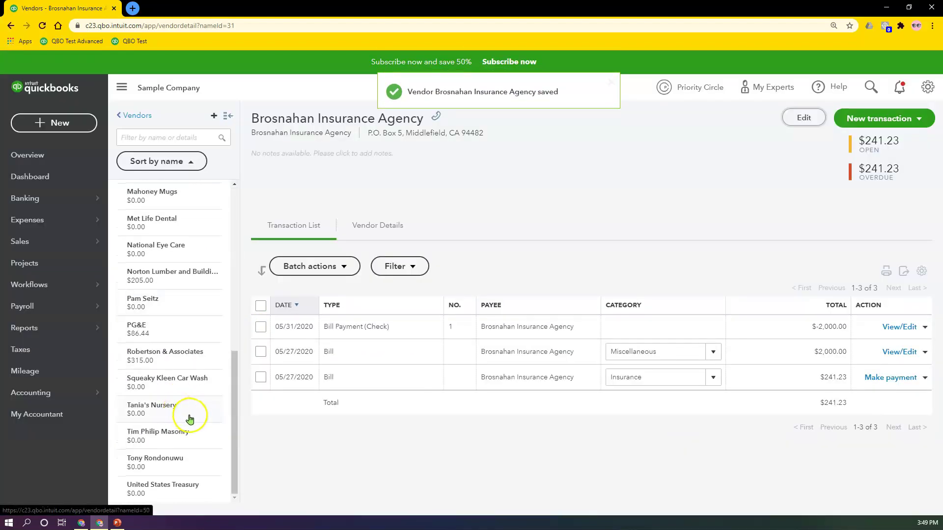
left_click(182, 465)
left_click(803, 118)
left_click(325, 375)
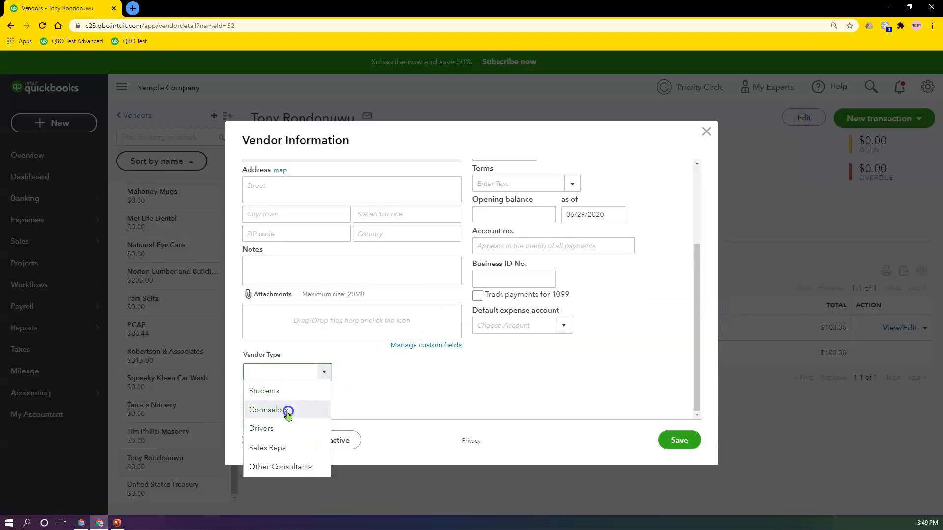
left_click(288, 410)
left_click(679, 440)
left_click(177, 298)
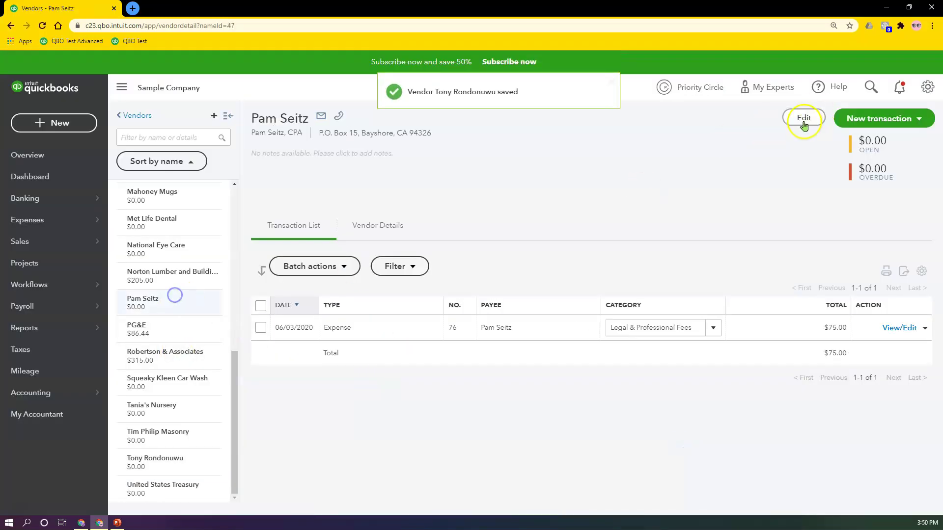
left_click(803, 117)
left_click(326, 372)
left_click(283, 388)
left_click(679, 441)
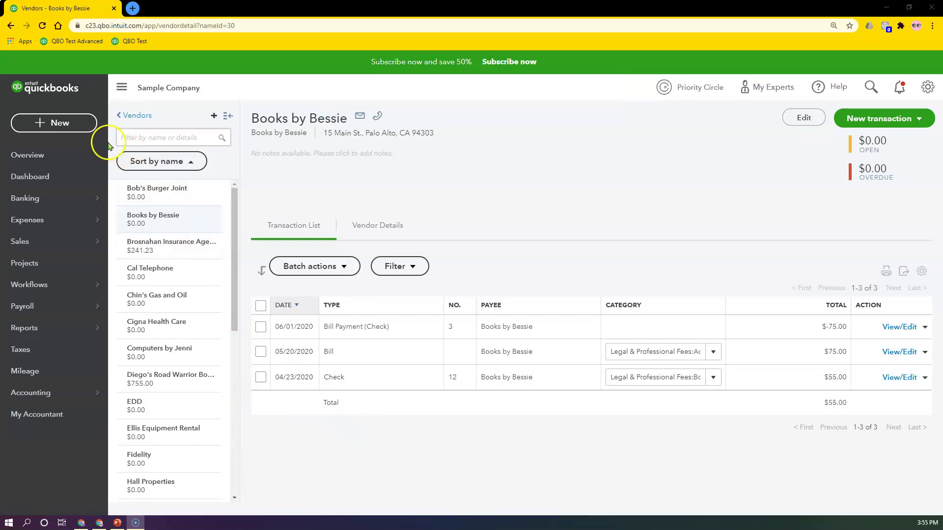
- Start a new check to Computers by Jenni, whose vendor type shows Sales Reps
left_click(75, 130)
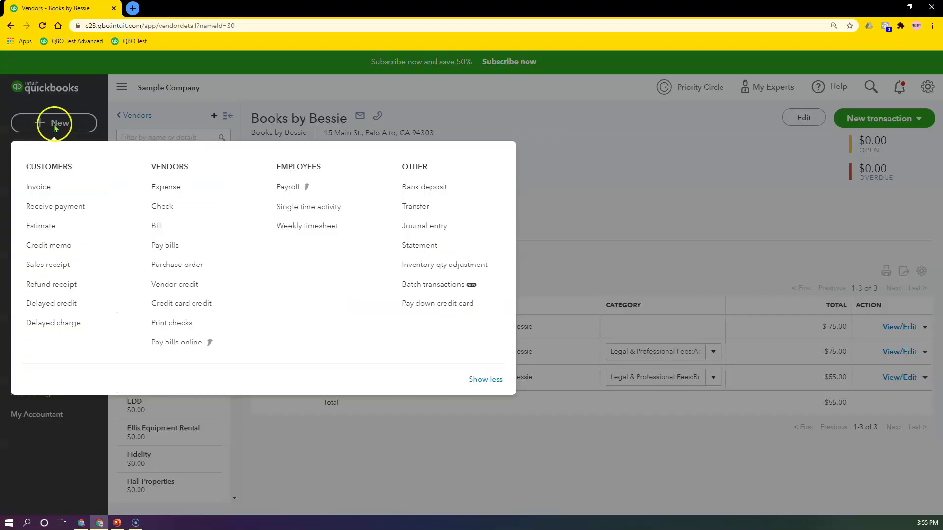
left_click(173, 210)
type("co")
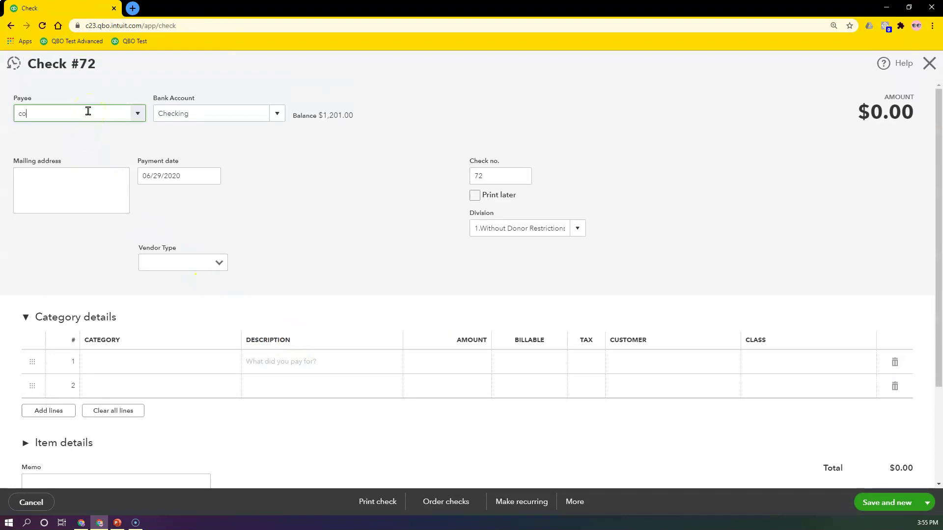
type("mputers by Jenni")
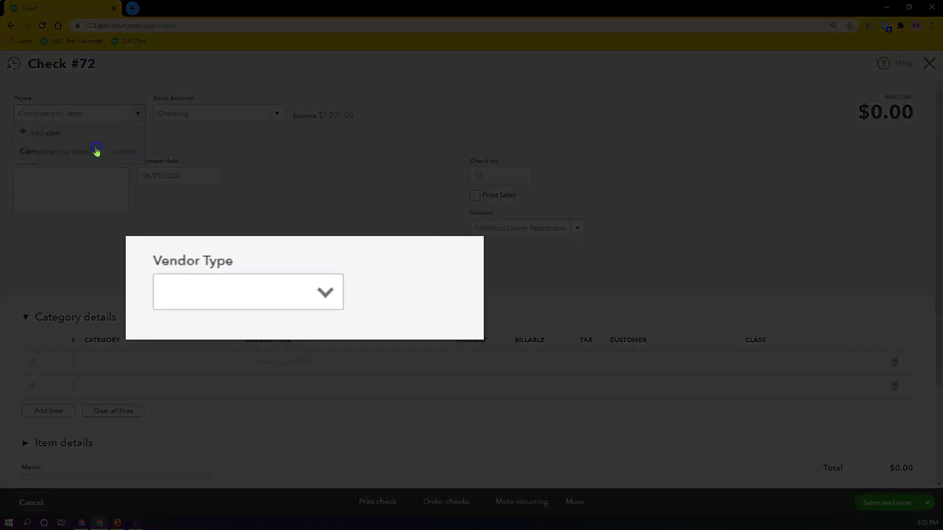
left_click(97, 151)
left_click(162, 294)
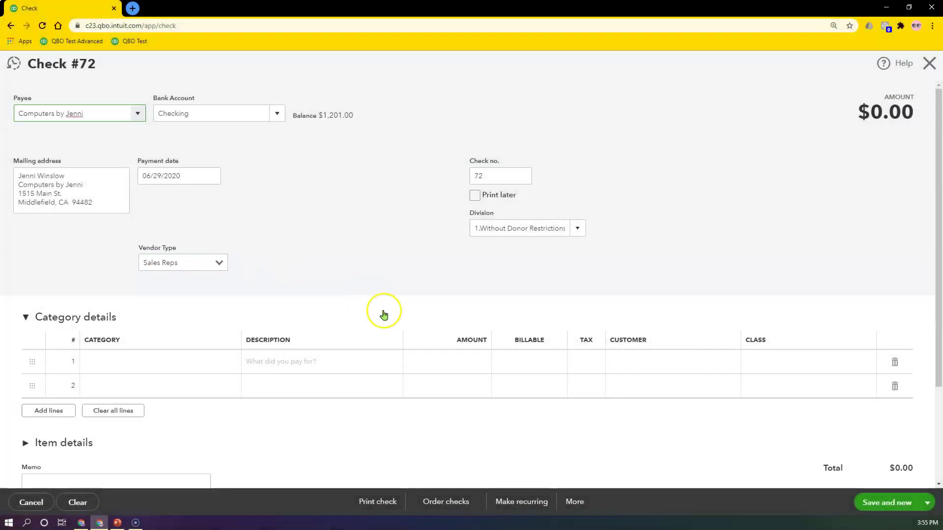
- Add a $600 Outside Contractors line with class Admin, then save and close check 72
left_click(193, 368)
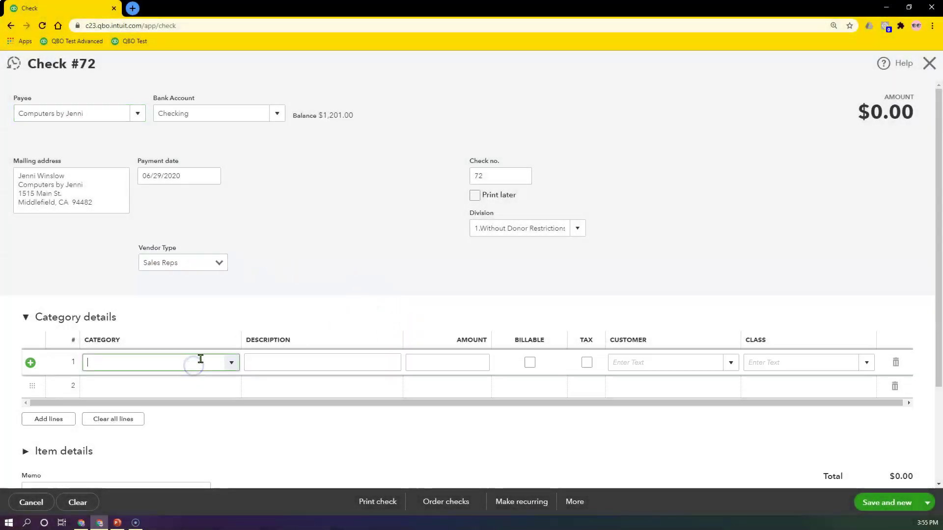
type("Ot")
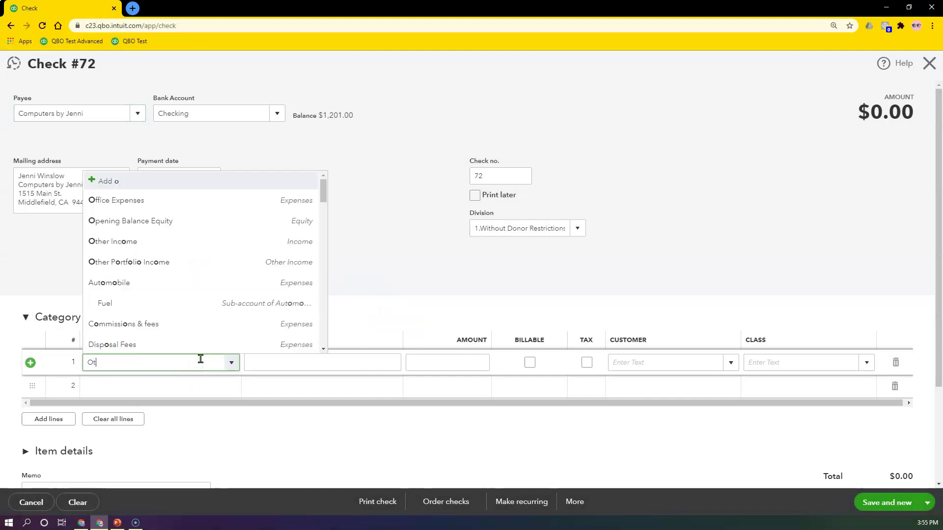
type("h")
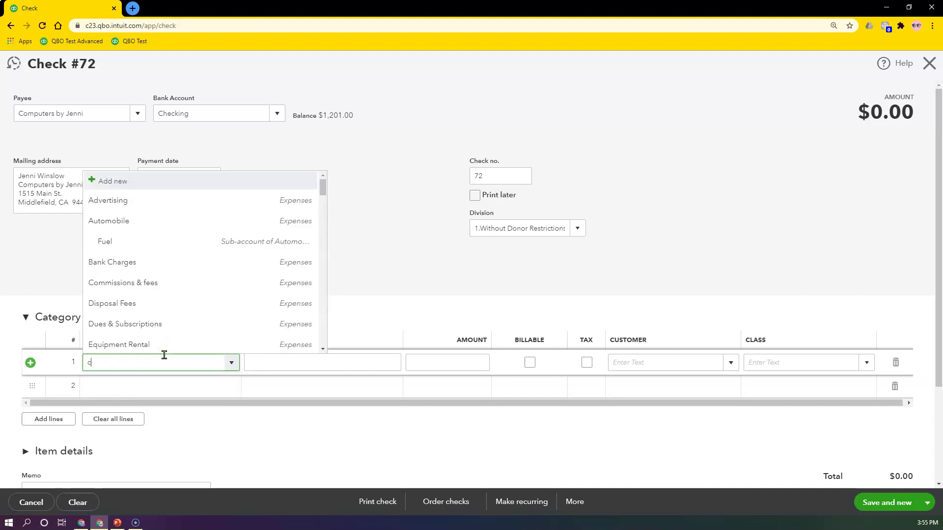
type("ofessional Fees:Outside Contra")
left_click(164, 345)
left_click(461, 360)
type("600")
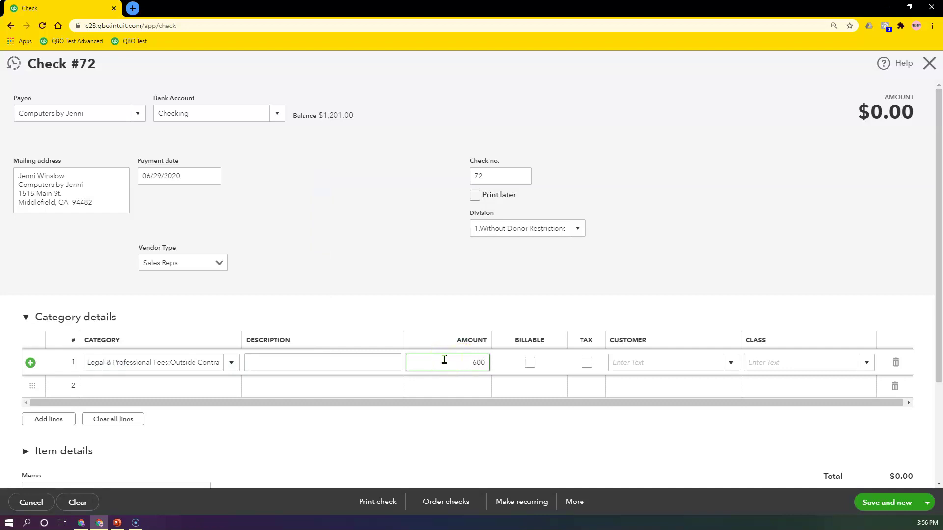
left_click(821, 362)
left_click(867, 367)
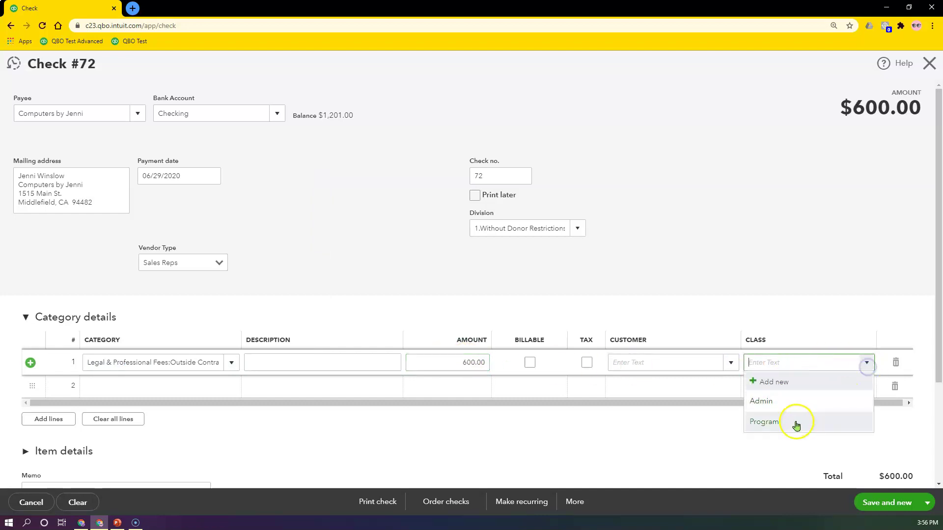
left_click(794, 406)
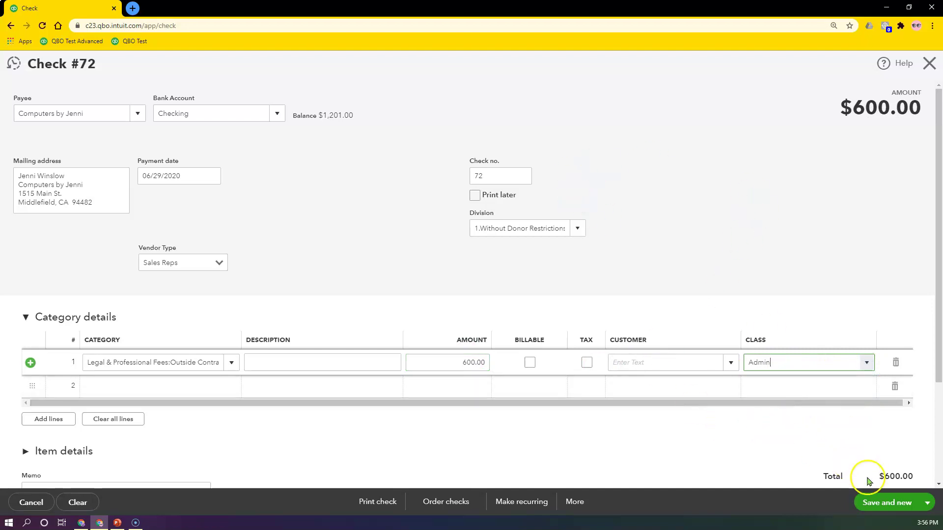
left_click(928, 502)
left_click(888, 485)
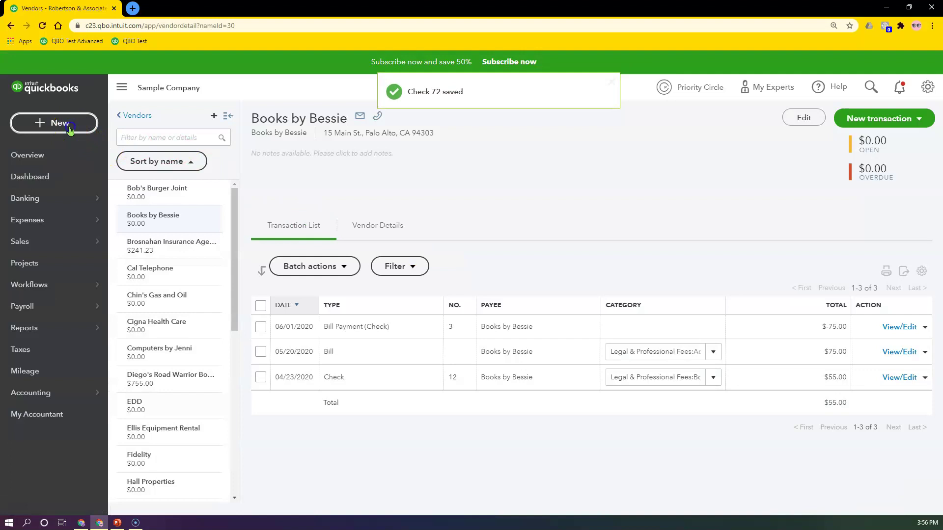
left_click(70, 129)
left_click(167, 226)
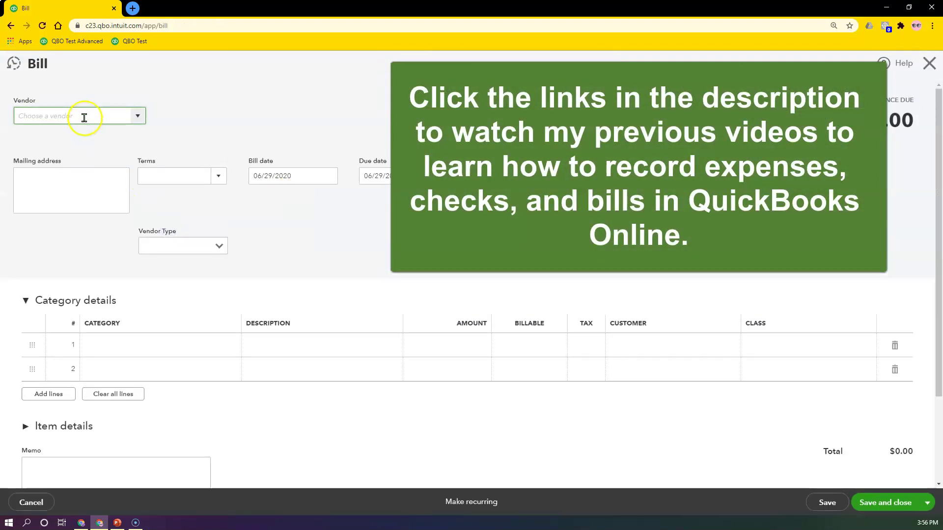
type("Pam Seitz")
key("Tab")
left_click(154, 343)
type("Ot")
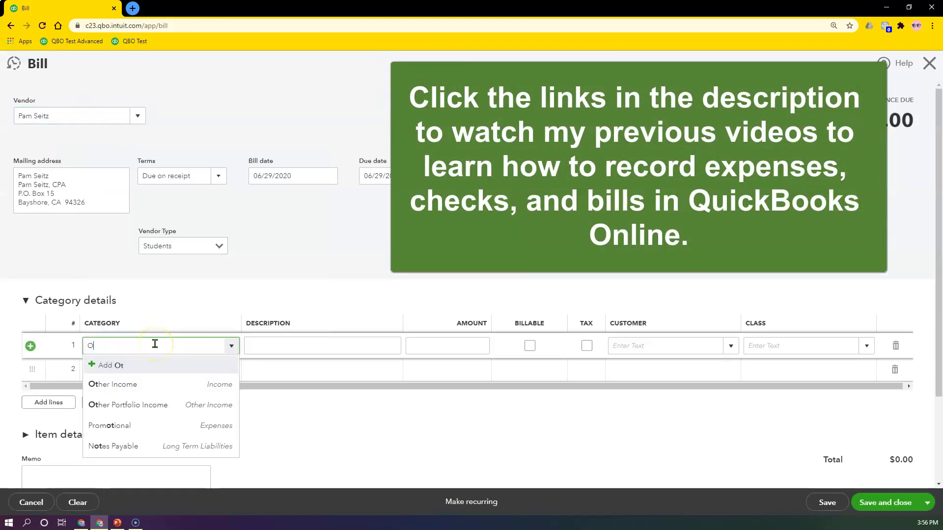
type("u")
left_click(159, 329)
left_click(283, 348)
type("Su")
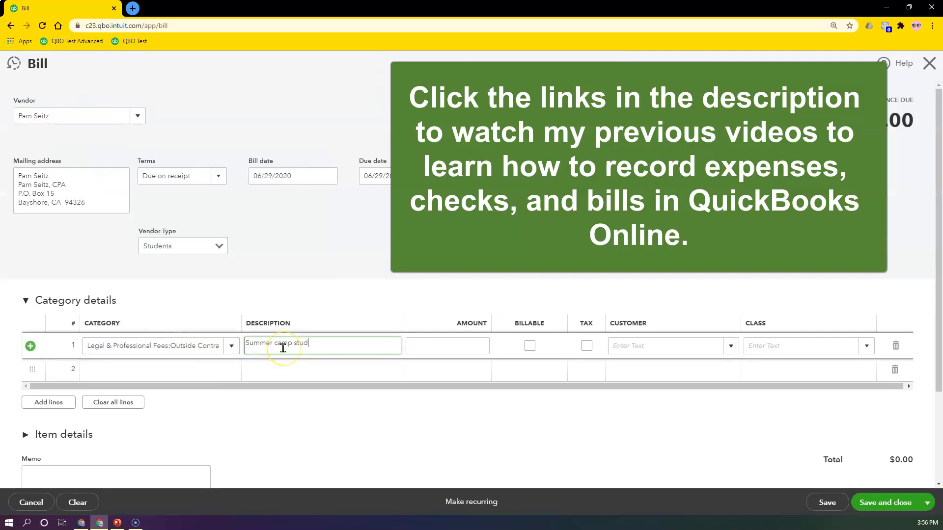
type("500")
key("Tab")
key("Tab")
key("Tab")
key("Return")
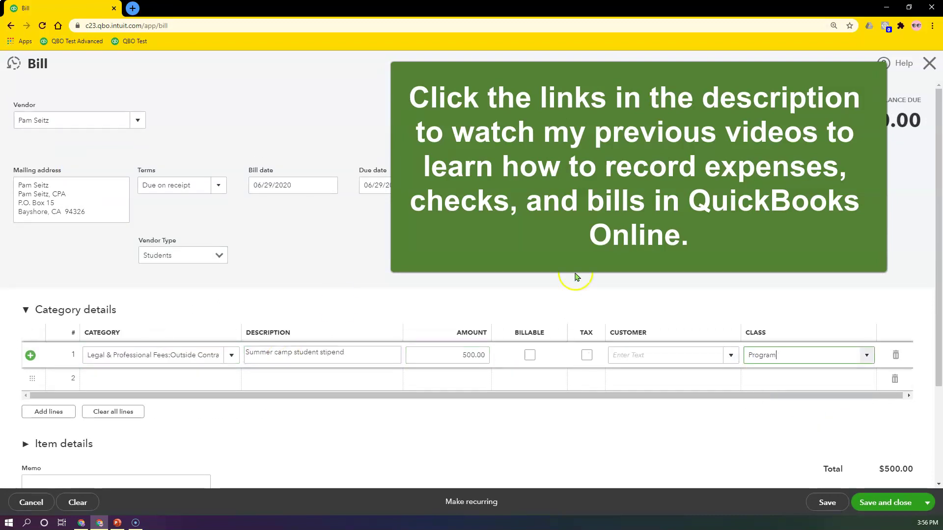
left_click(909, 503)
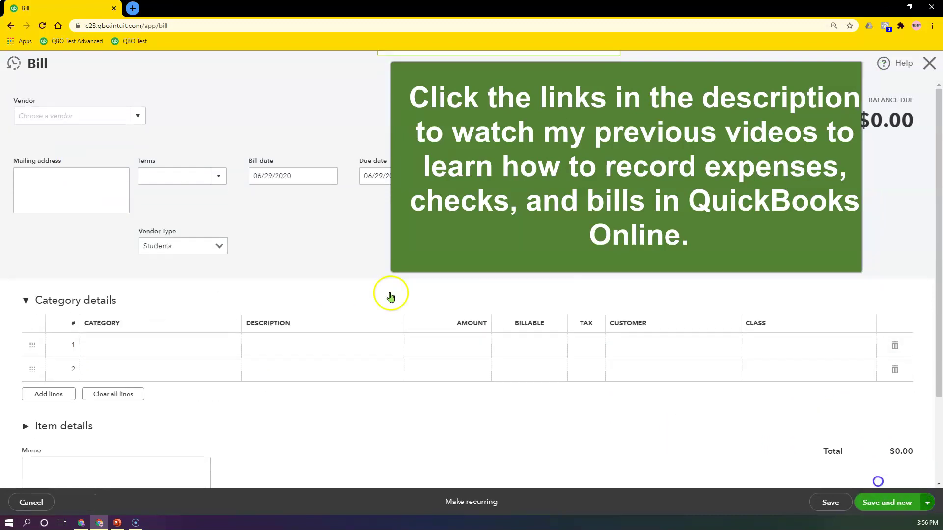
- Make Robertson & Associates the vendor on the $315 bill, then save and close it
left_click(137, 115)
scroll(108, 231, "down", 5)
scroll(103, 236, "down", 1)
left_click(98, 297)
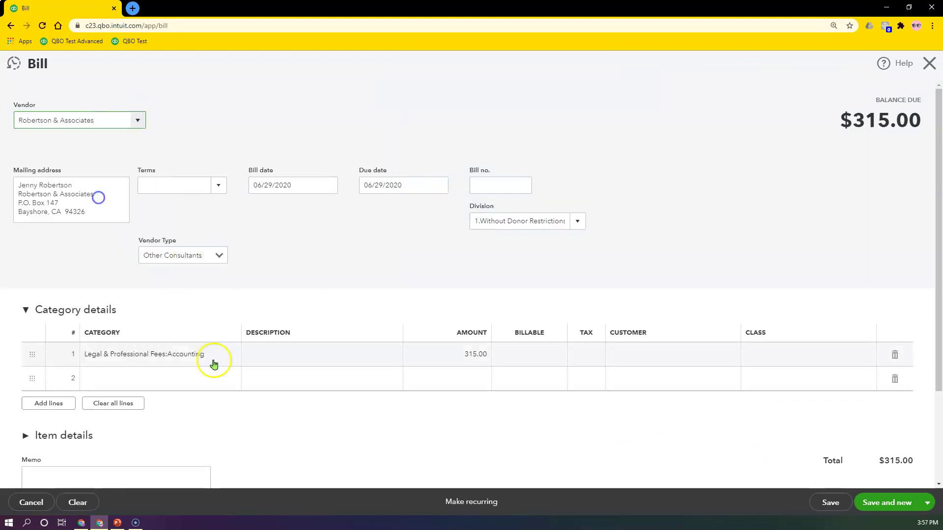
left_click(928, 503)
left_click(879, 484)
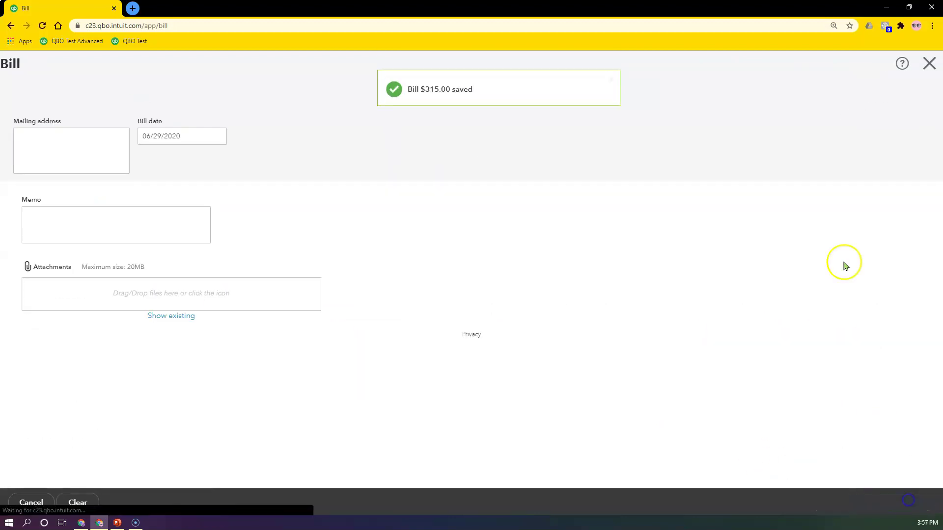
scroll(158, 216, "down", 8)
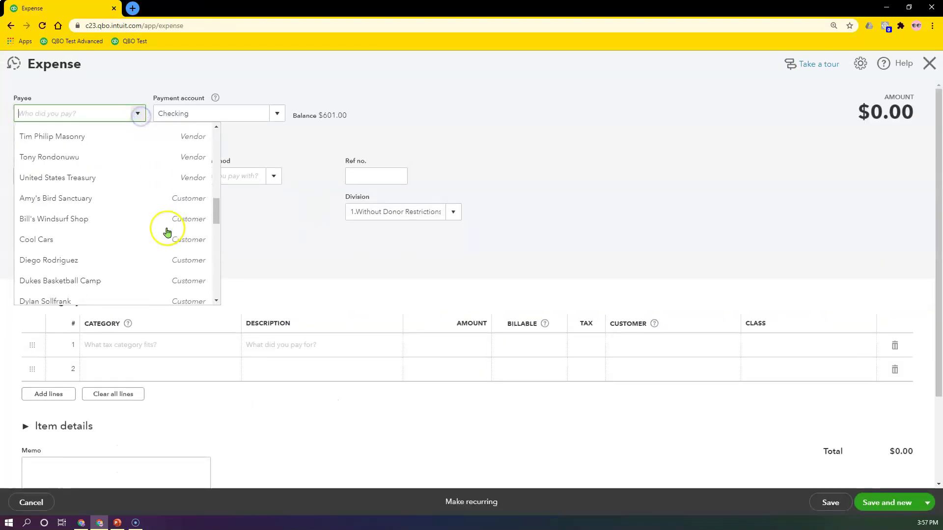
scroll(143, 236, "up", 2)
left_click(122, 241)
left_click(135, 344)
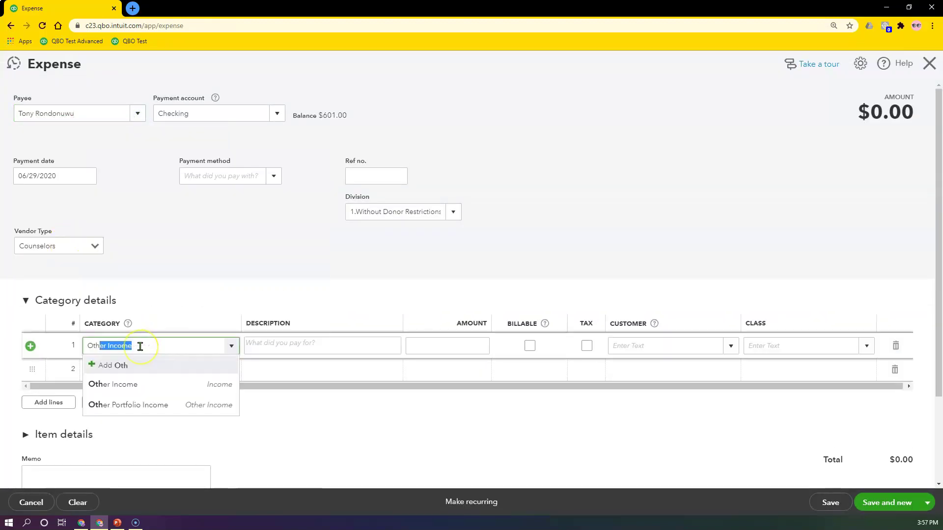
left_click(171, 384)
left_click(317, 346)
type("Summer Couns")
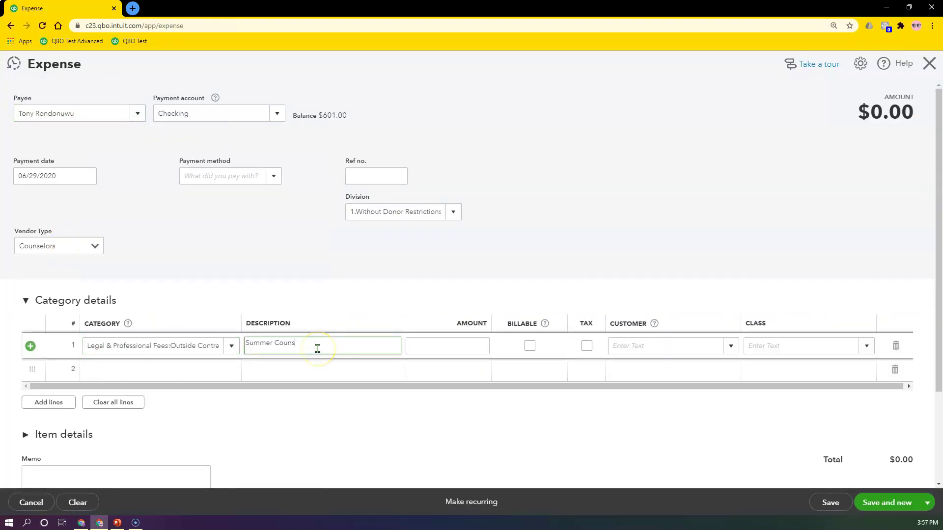
type("00")
left_click(866, 346)
left_click(805, 366)
left_click(928, 503)
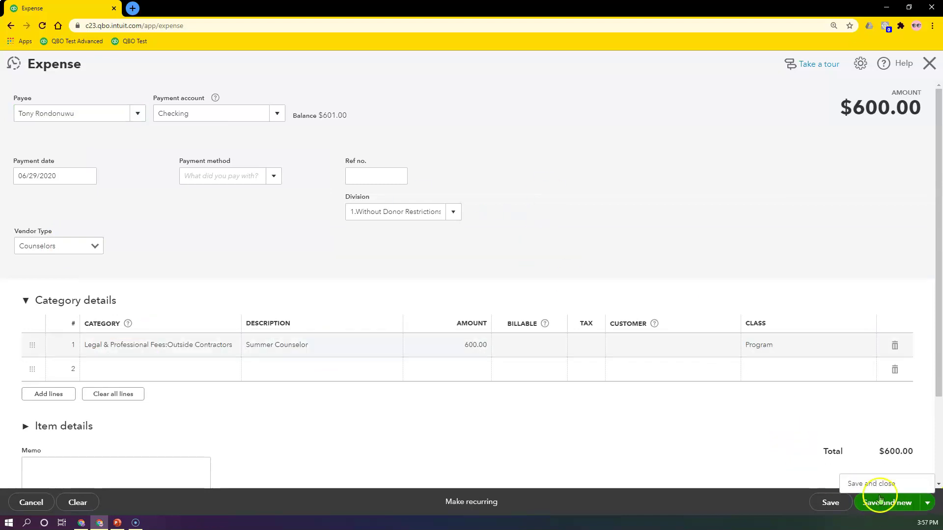
left_click(879, 483)
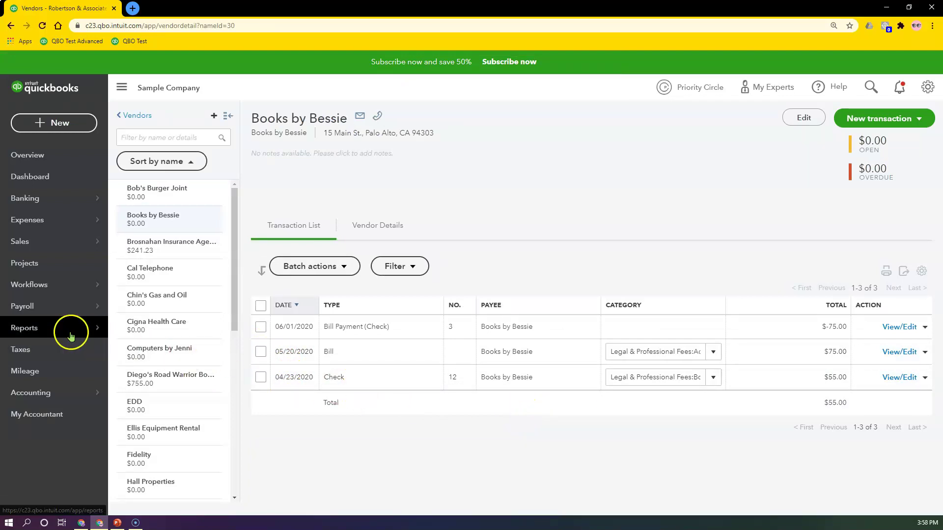
- Go to the Reports page and dismiss the What's new banner
mouse_move(24, 328)
left_click(133, 334)
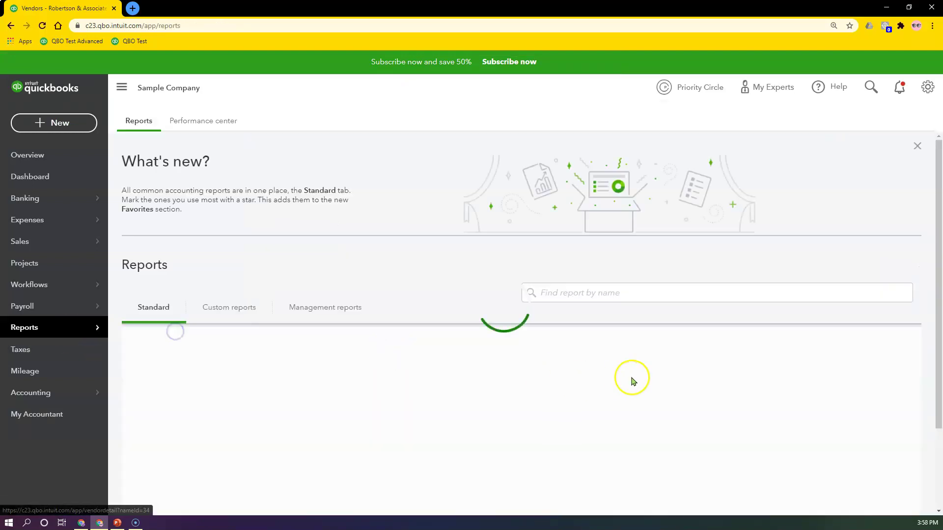
scroll(571, 386, "down", 2)
scroll(571, 385, "down", 3)
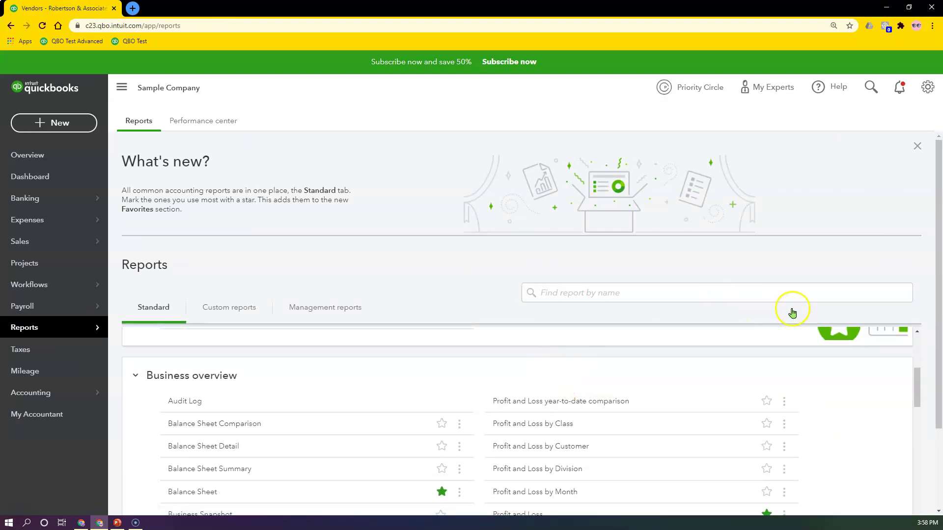
left_click(918, 148)
scroll(577, 364, "down", 4)
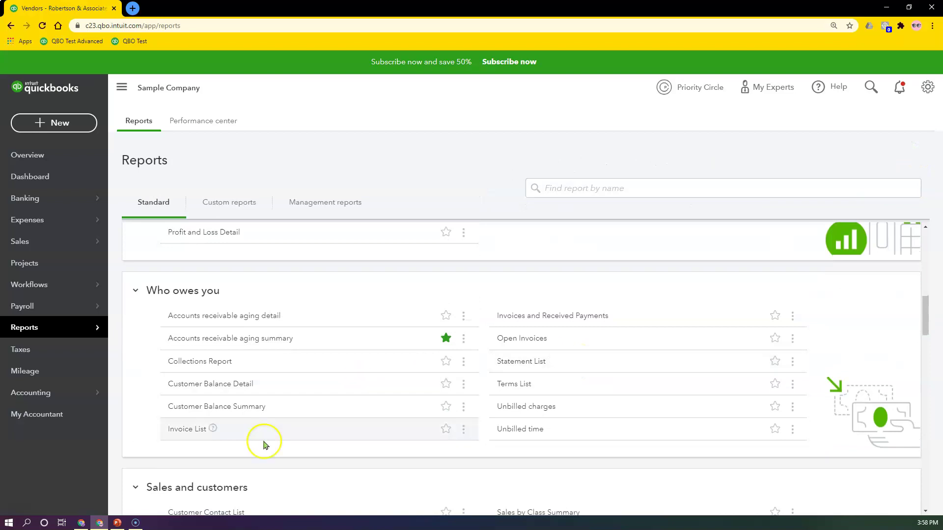
scroll(591, 438, "up", 6)
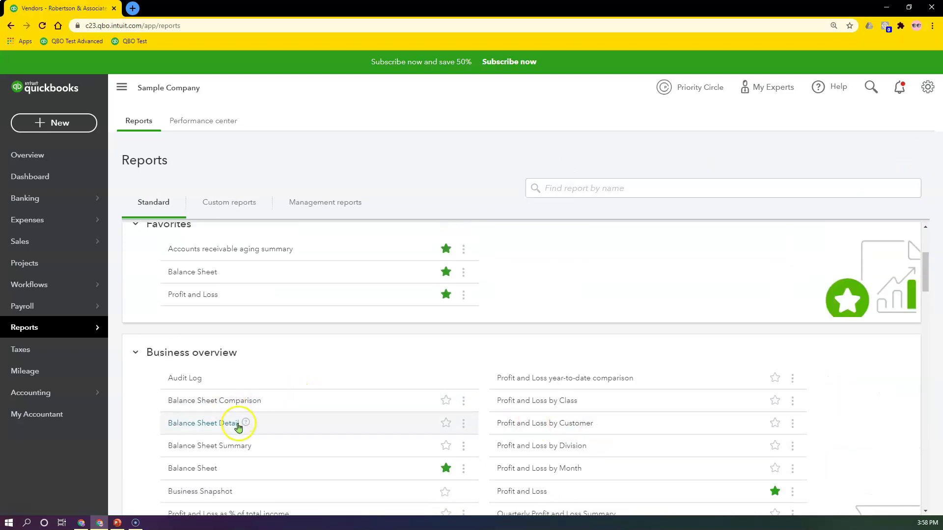
scroll(231, 435, "down", 2)
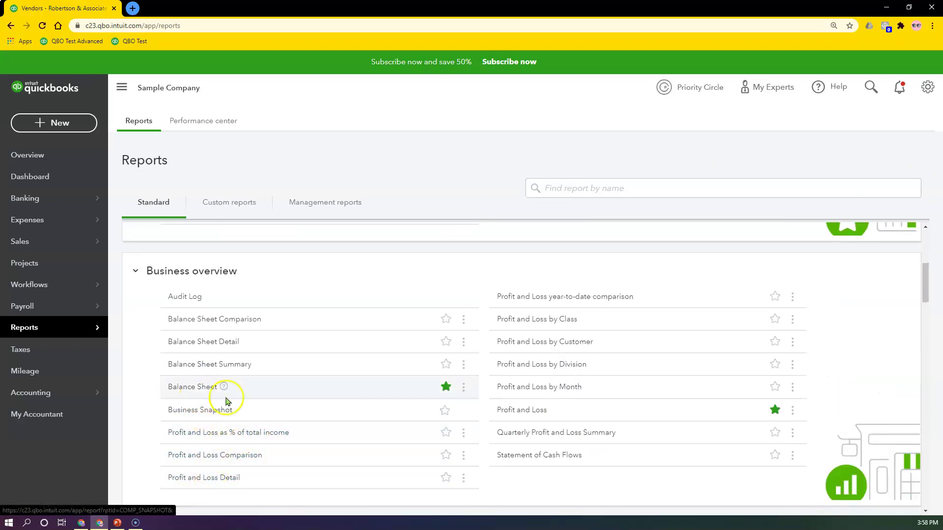
- Open the Balance Sheet in a new tab, then search reports for 'vendor'
right_click(193, 387)
left_click(239, 395)
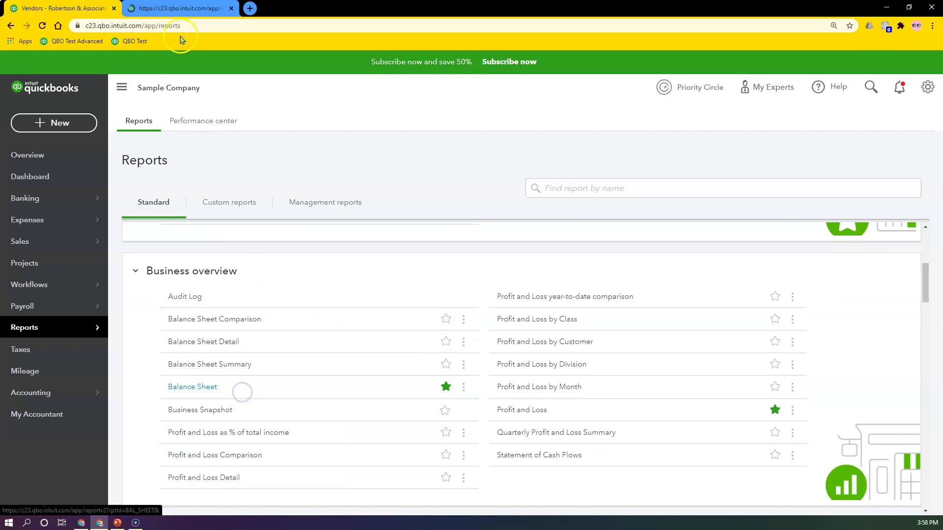
left_click(182, 8)
left_click(88, 8)
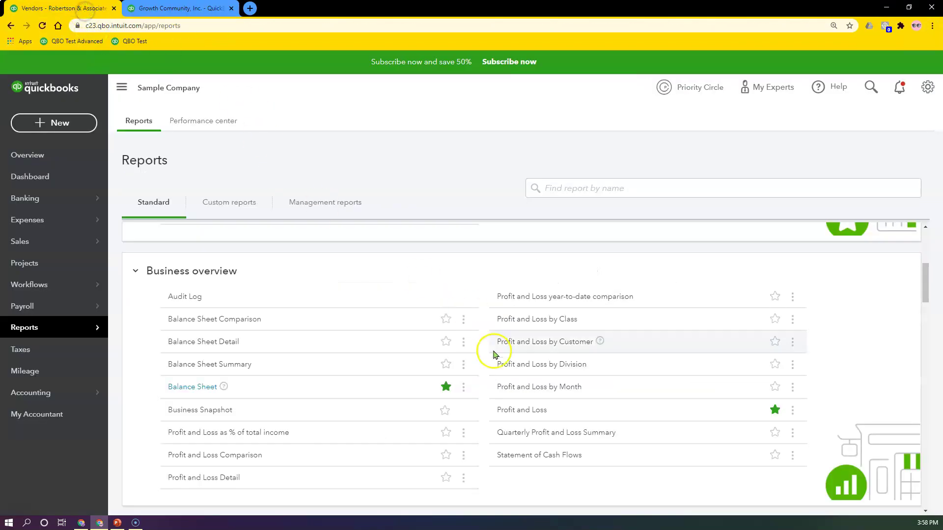
scroll(421, 415, "down", 2)
scroll(423, 417, "up", 1)
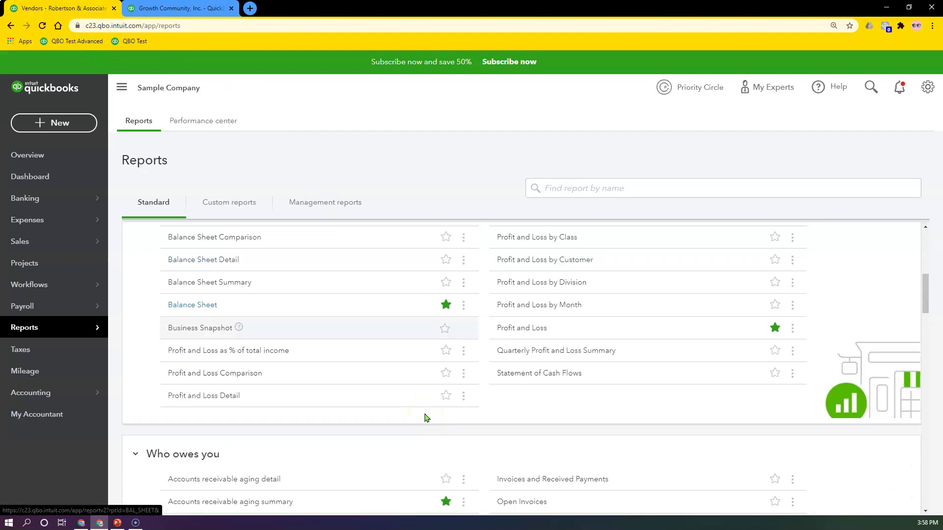
left_click(552, 188)
type("ve")
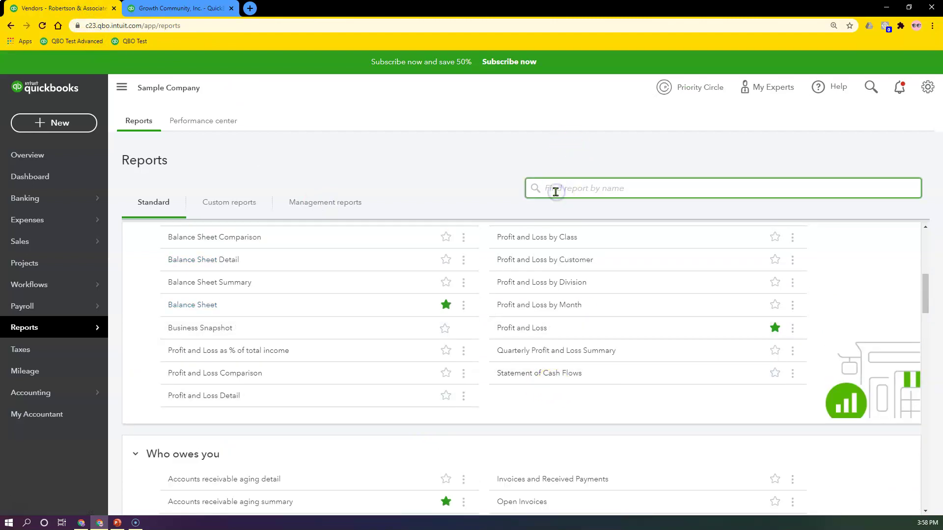
type("ndor")
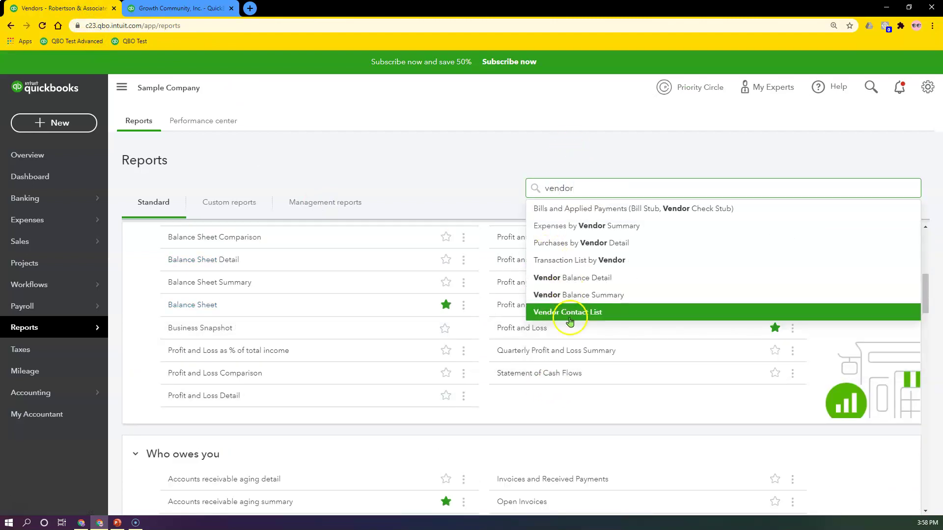
- Open the Vendor Contact List report and dismiss the customize tour
left_click(568, 312)
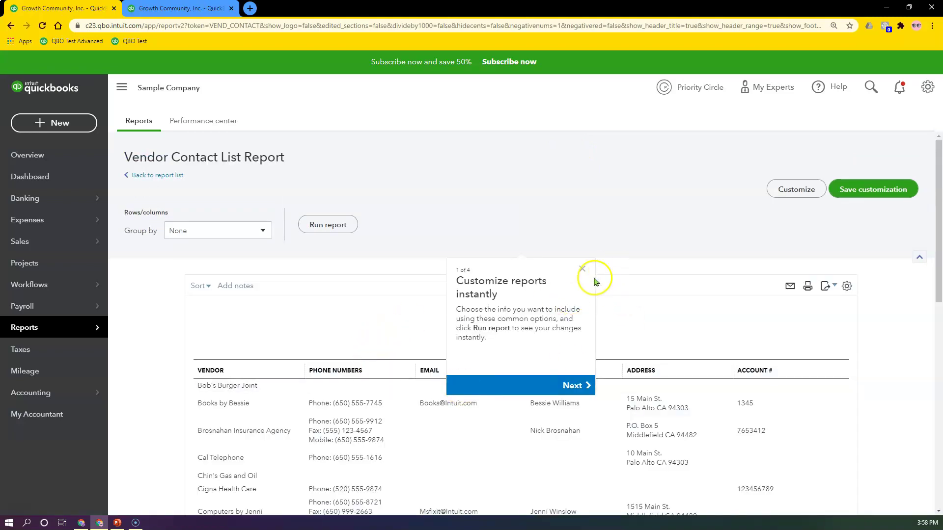
left_click(582, 271)
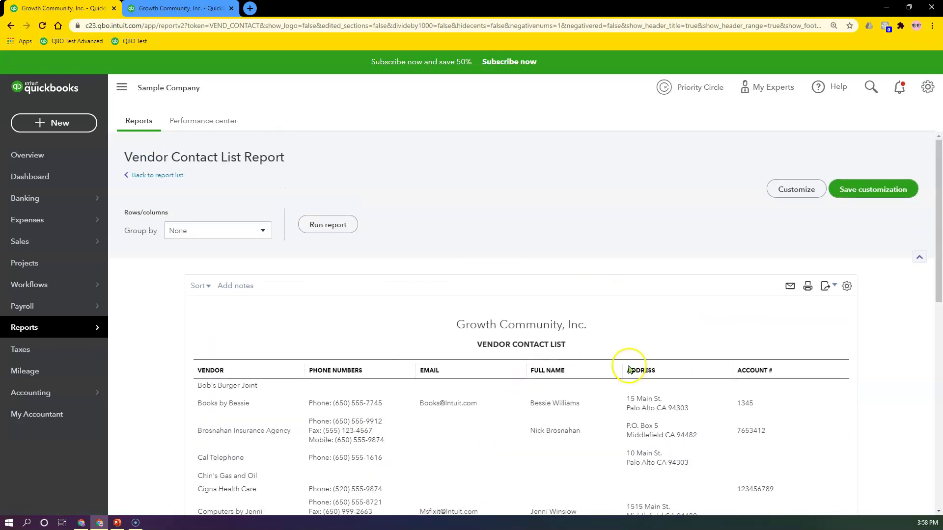
scroll(358, 336, "down", 5)
scroll(366, 354, "down", 5)
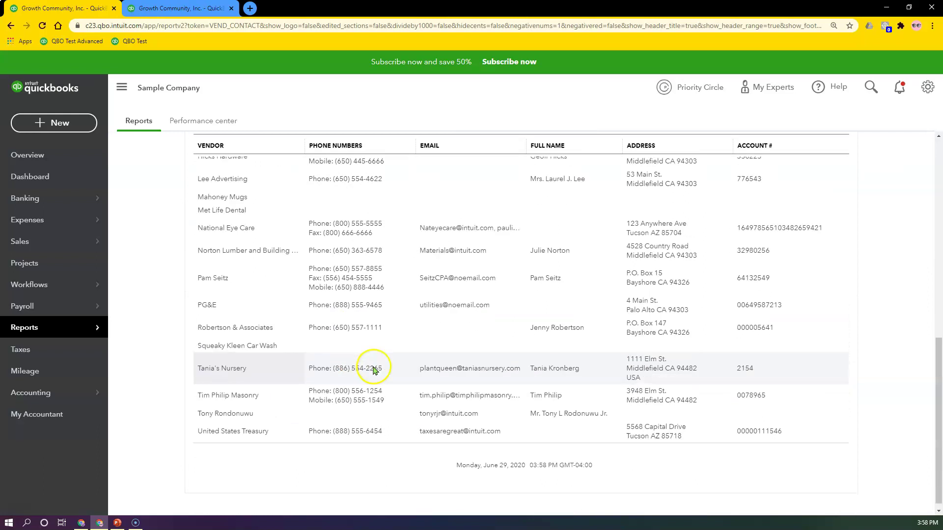
scroll(393, 392, "up", 10)
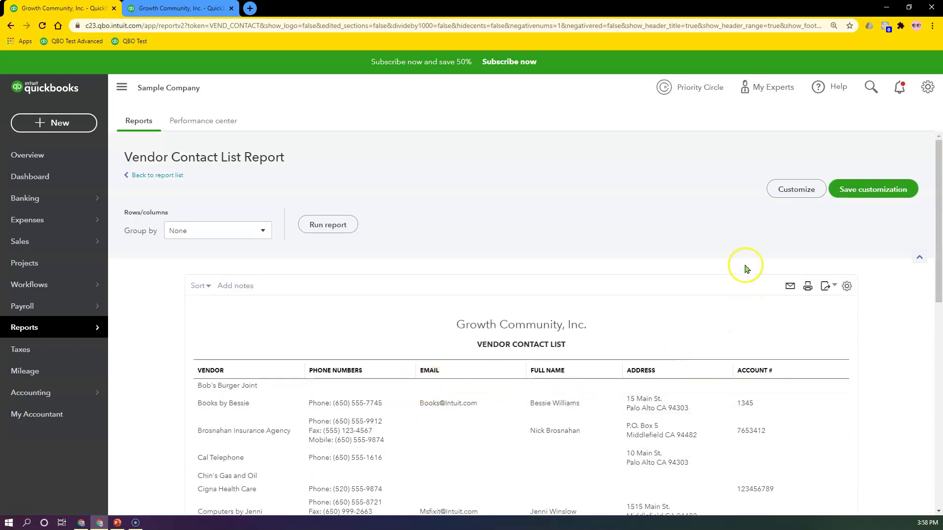
- Include the Vendor Type column in the report's columns and rerun it
left_click(787, 191)
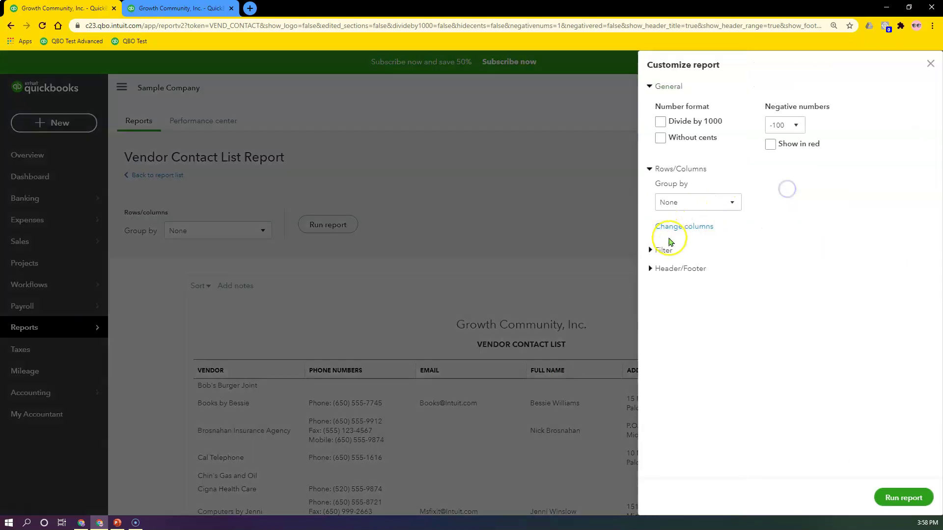
left_click(694, 235)
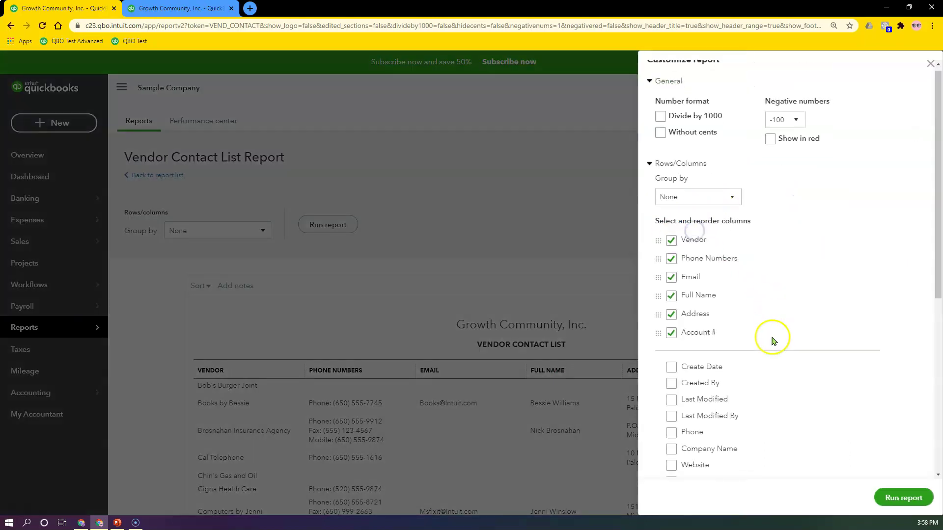
scroll(759, 346, "down", 5)
scroll(742, 374, "down", 1)
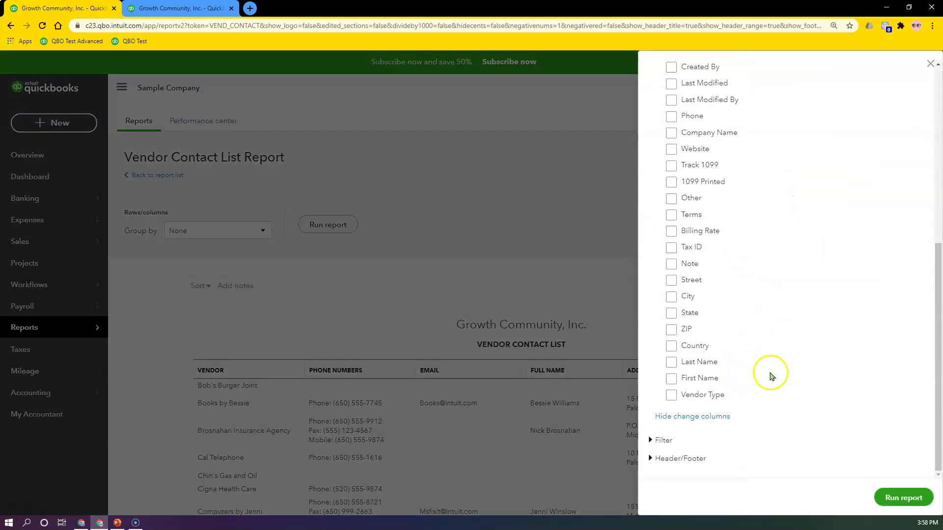
left_click(672, 396)
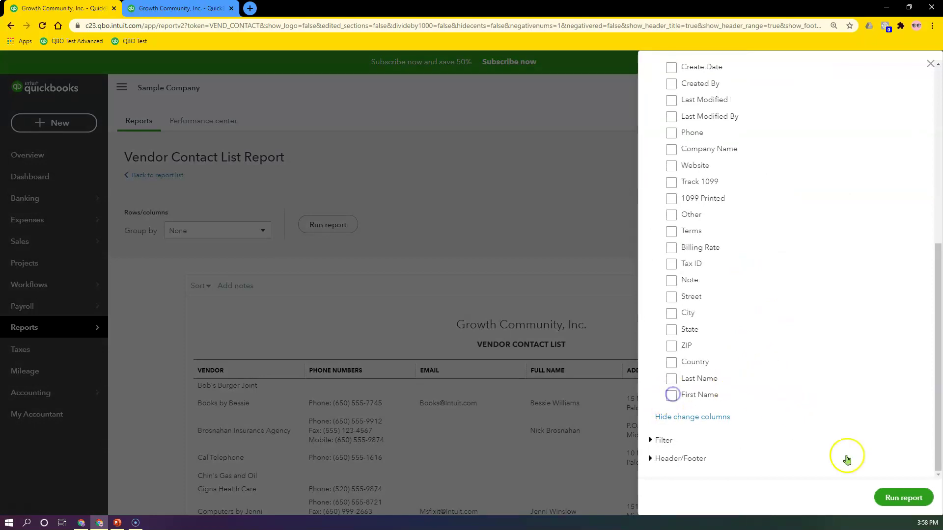
left_click(903, 497)
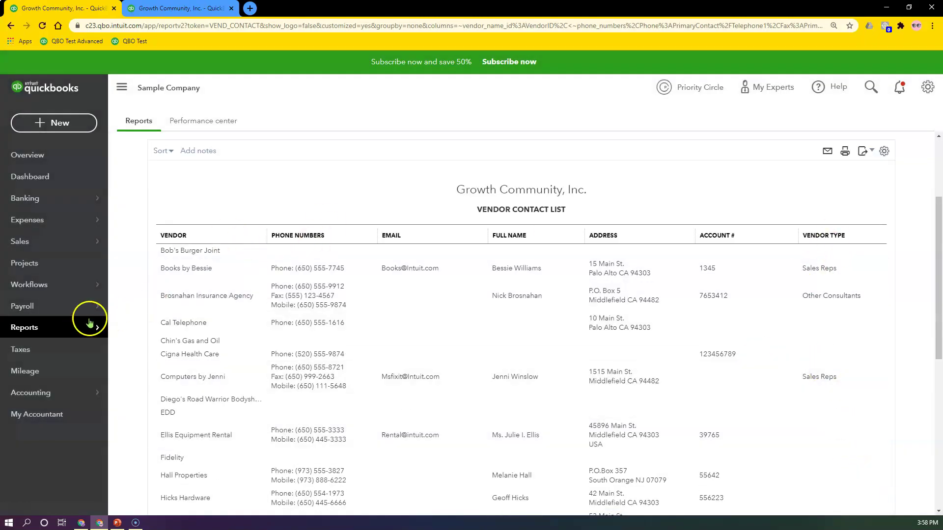
mouse_move(24, 327)
middle_click(129, 326)
- Find the Unpaid Bills report by searching 'Unpai' and open it
left_click(178, 10)
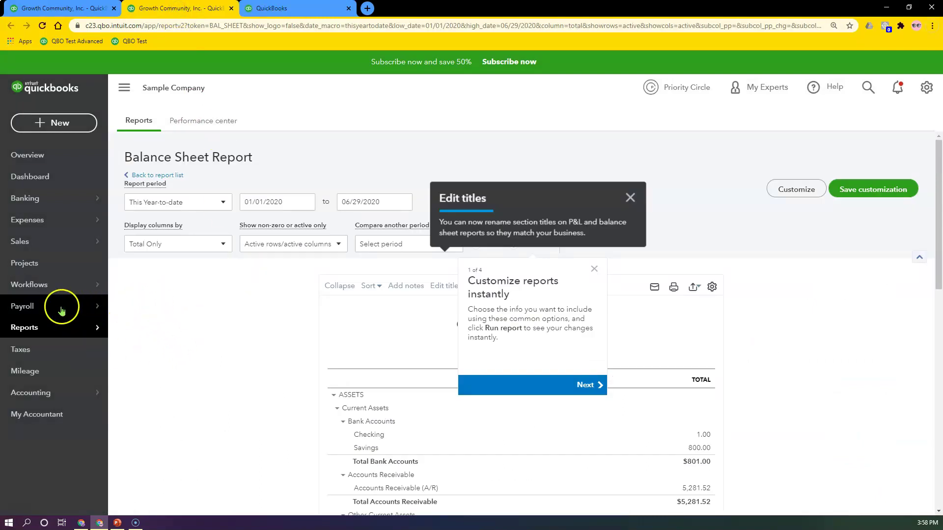
left_click(162, 176)
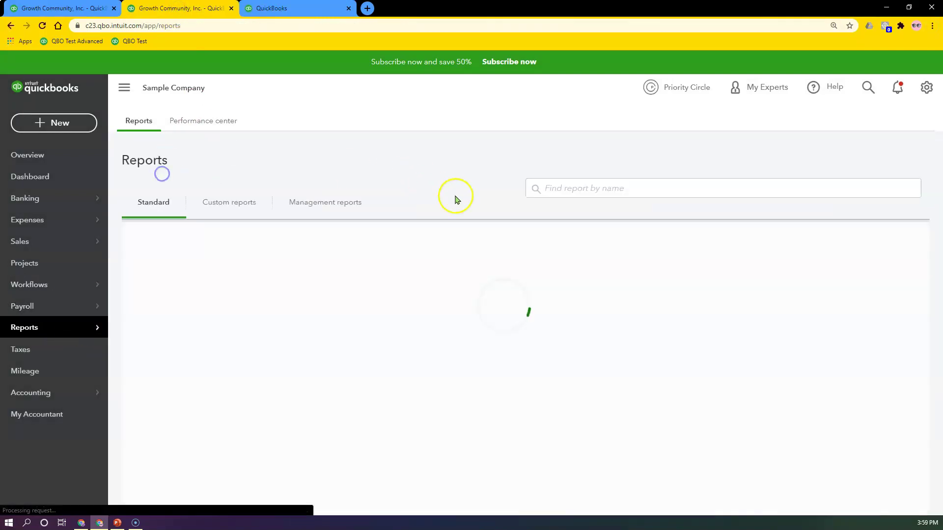
type("Un")
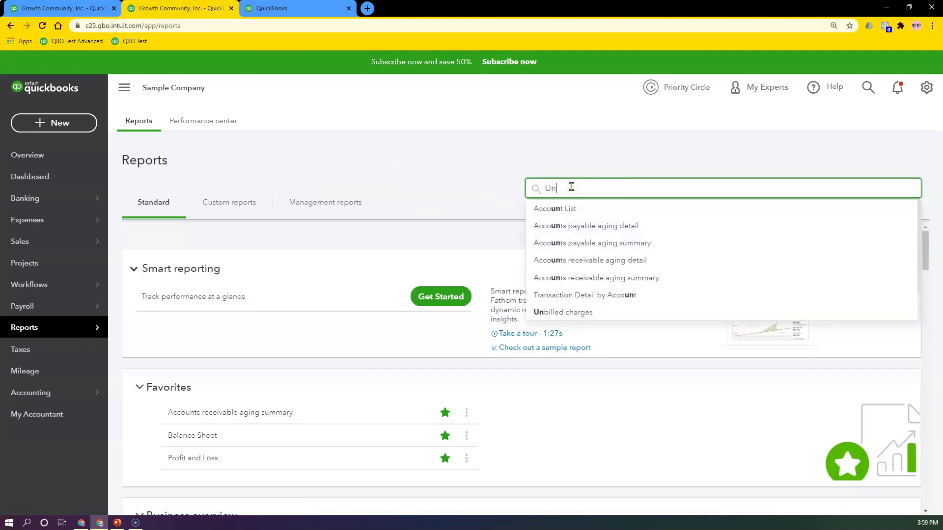
type("pai")
left_click(563, 210)
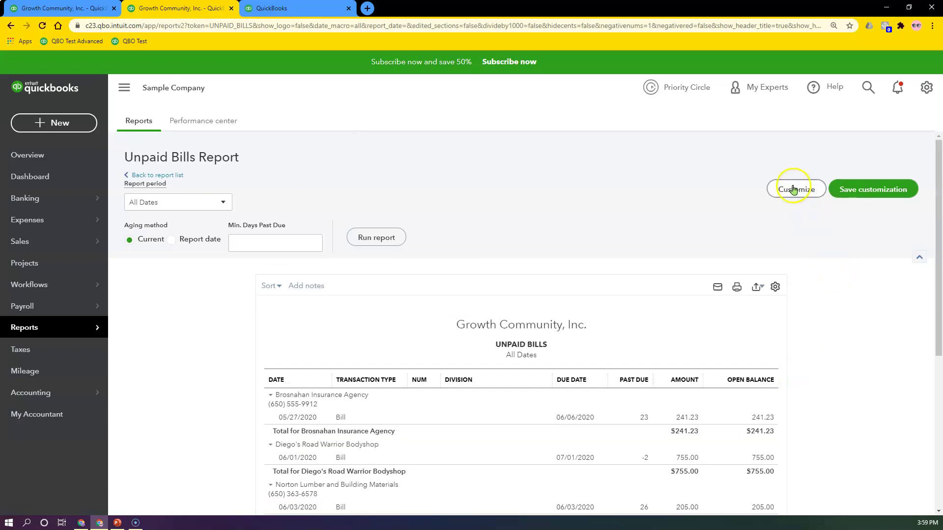
- Add Vendor Type and Memo/Description columns to Unpaid Bills and rerun the report
left_click(794, 190)
left_click(685, 232)
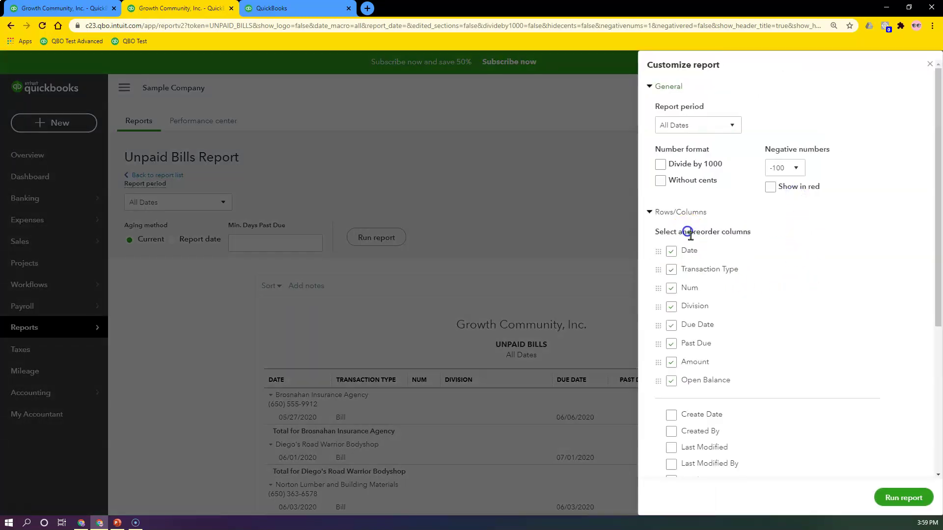
scroll(763, 358, "down", 5)
left_click(671, 376)
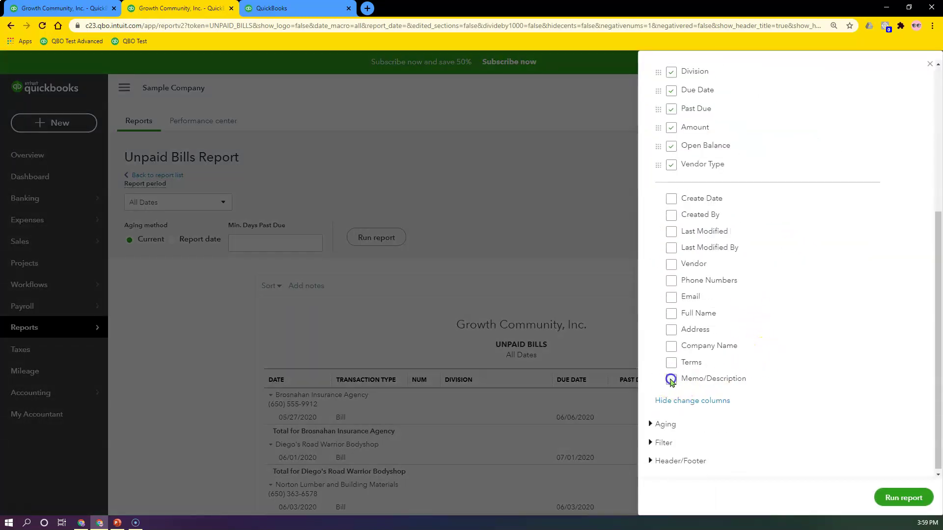
left_click(672, 377)
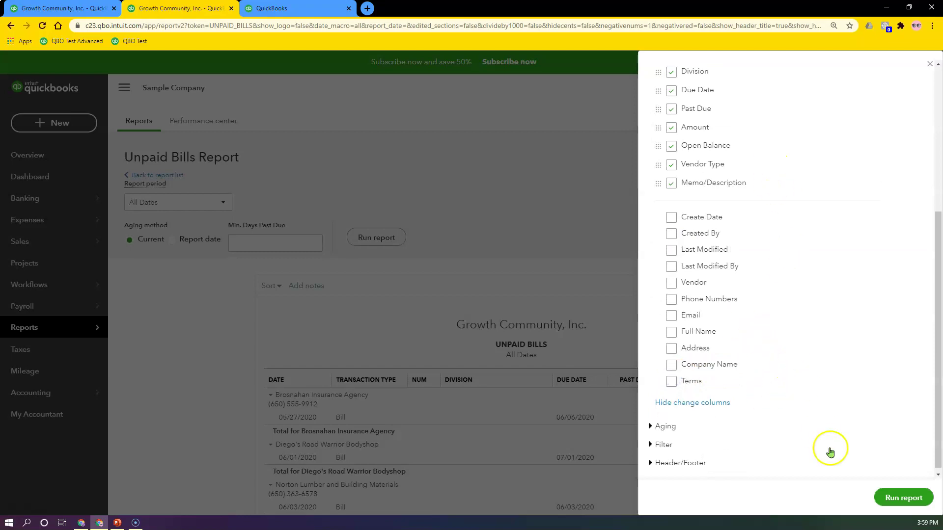
left_click(895, 495)
scroll(793, 354, "down", 3)
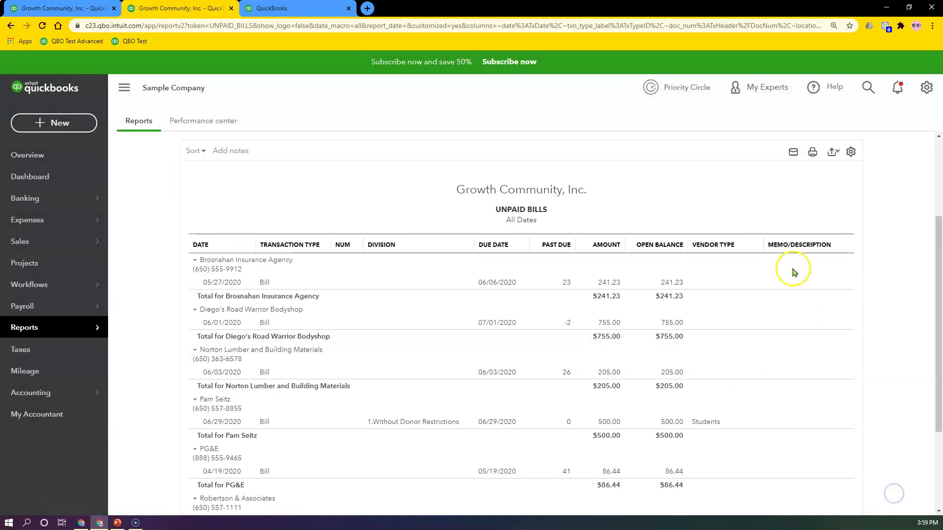
scroll(715, 344, "down", 3)
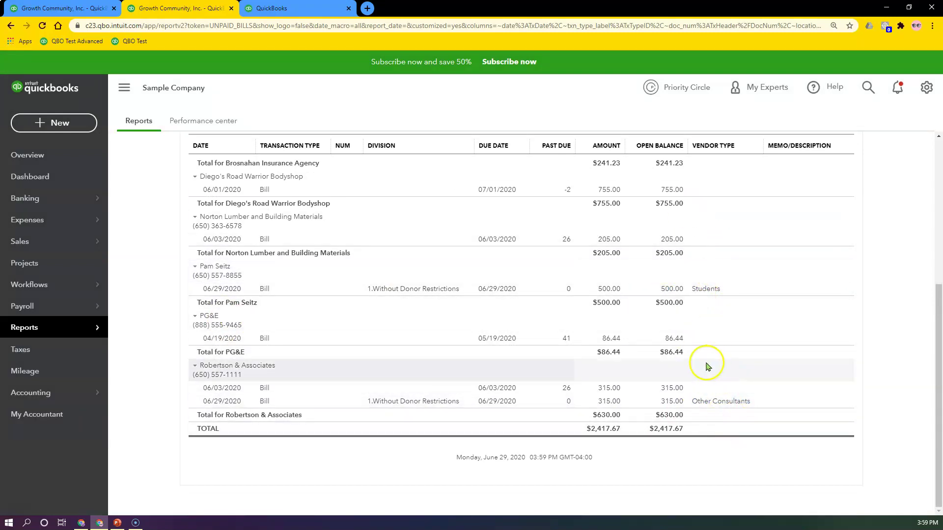
- Compare against the Vendor Contact List tab, then return to the Reports page
left_click(87, 10)
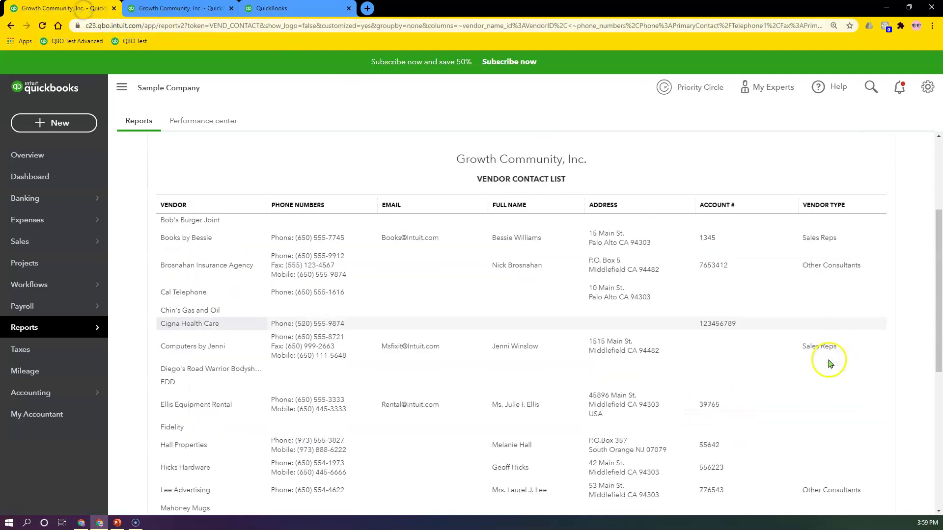
scroll(767, 369, "down", 10)
scroll(786, 294, "up", 2)
scroll(796, 221, "up", 2)
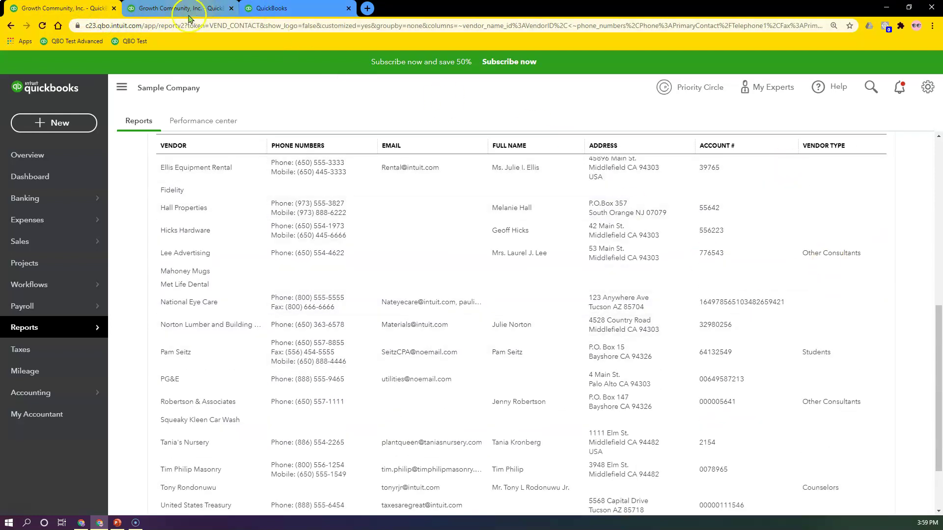
left_click(174, 8)
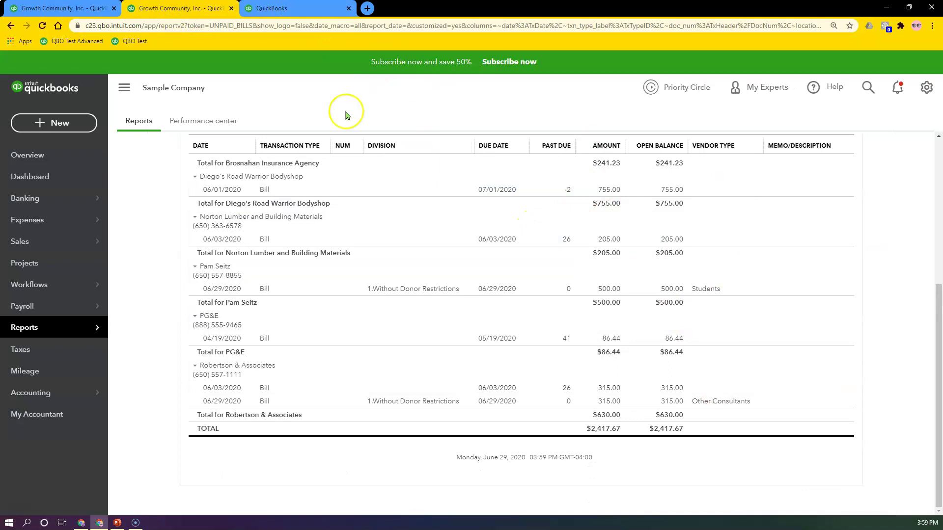
left_click(278, 10)
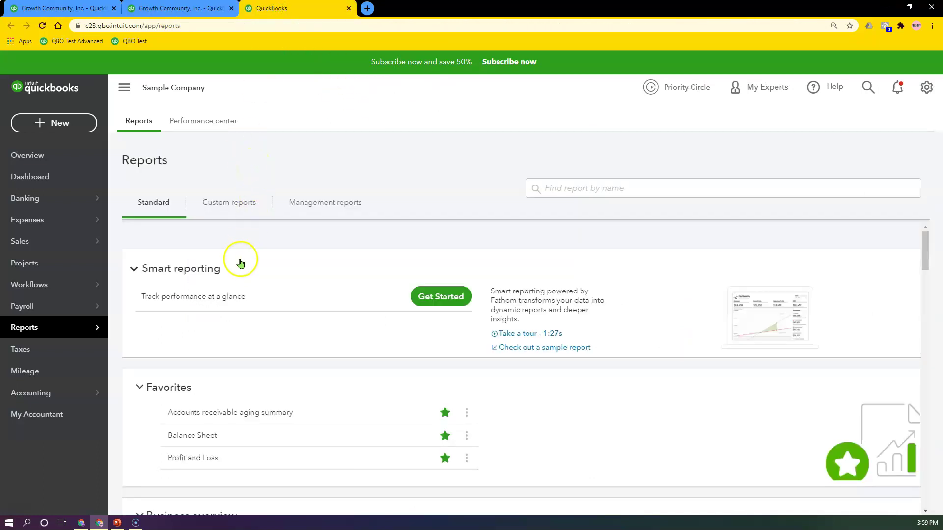
- Search reports for 'trans' and open Transaction List by Vendor
left_click(581, 187)
type("tra")
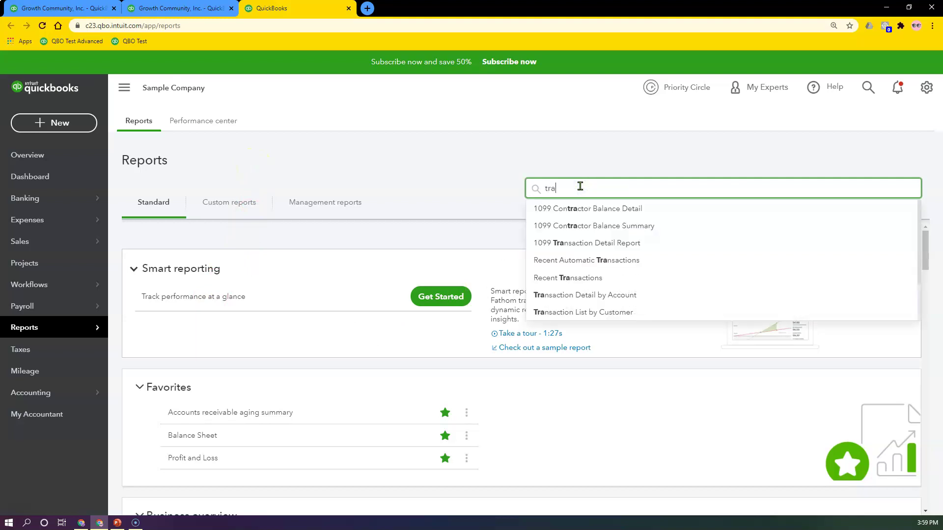
type("ns")
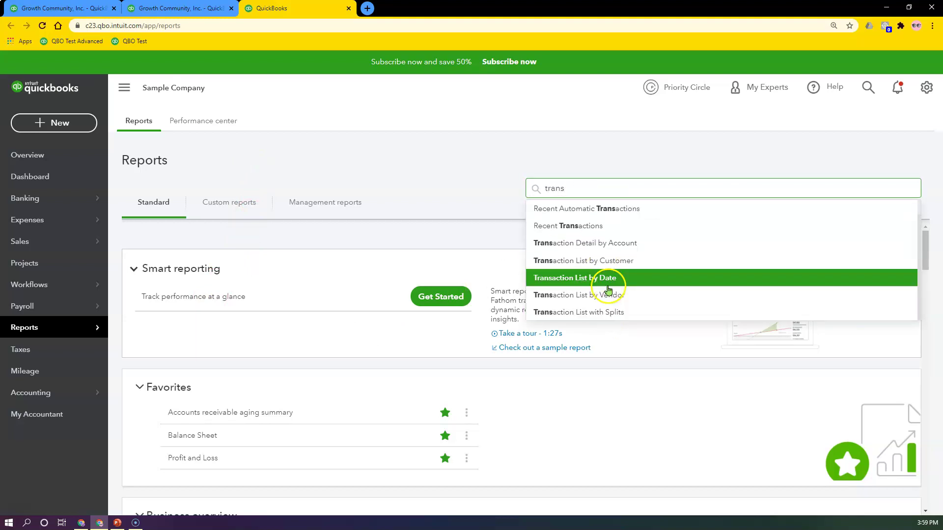
left_click(609, 290)
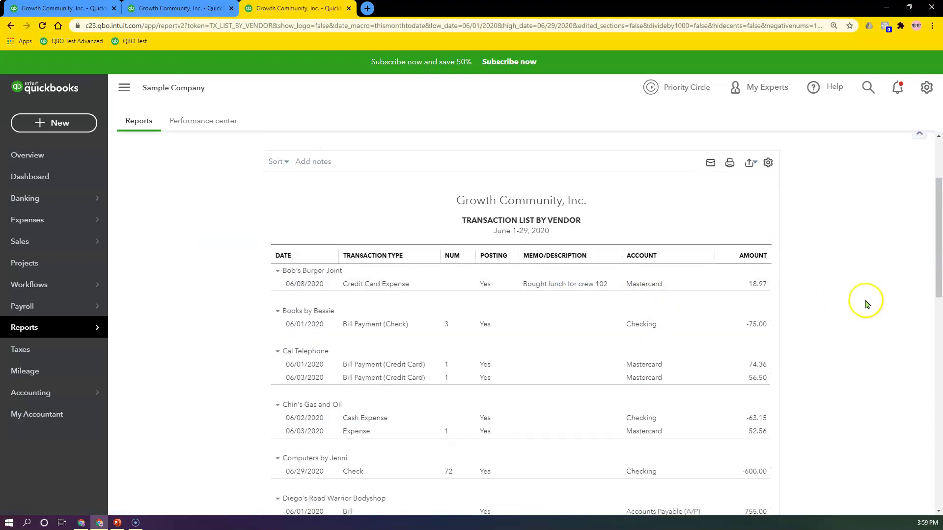
- Add Vendor Type, Division and Vendor columns to Transaction List by Vendor
left_click(805, 190)
left_click(695, 269)
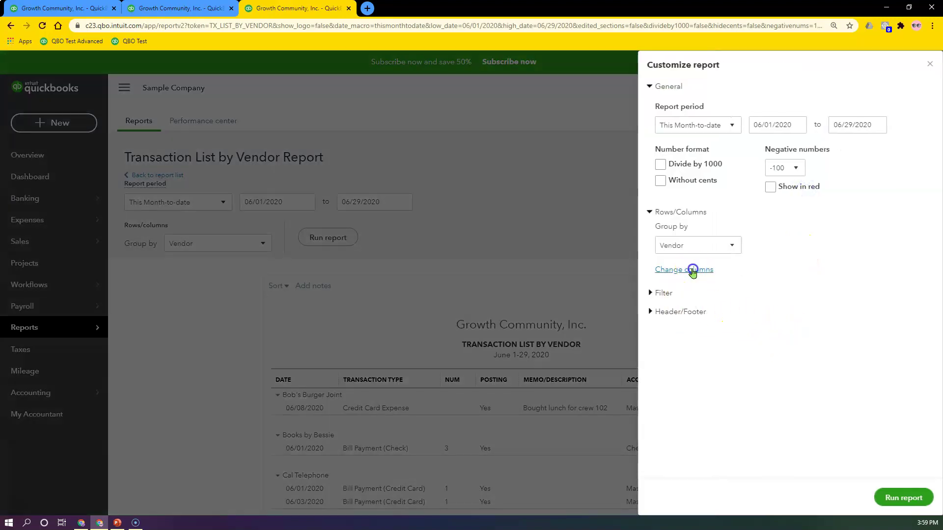
scroll(727, 339, "down", 5)
scroll(701, 339, "down", 2)
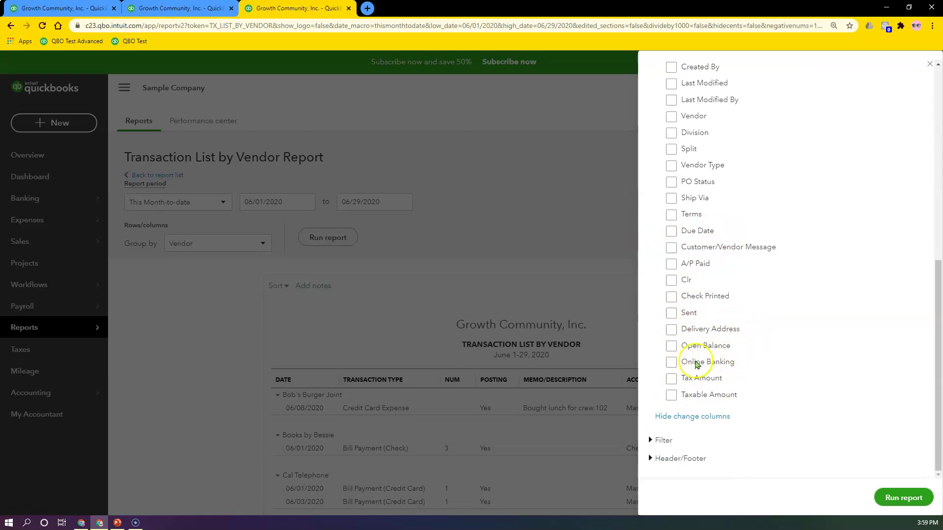
left_click(671, 166)
left_click(671, 149)
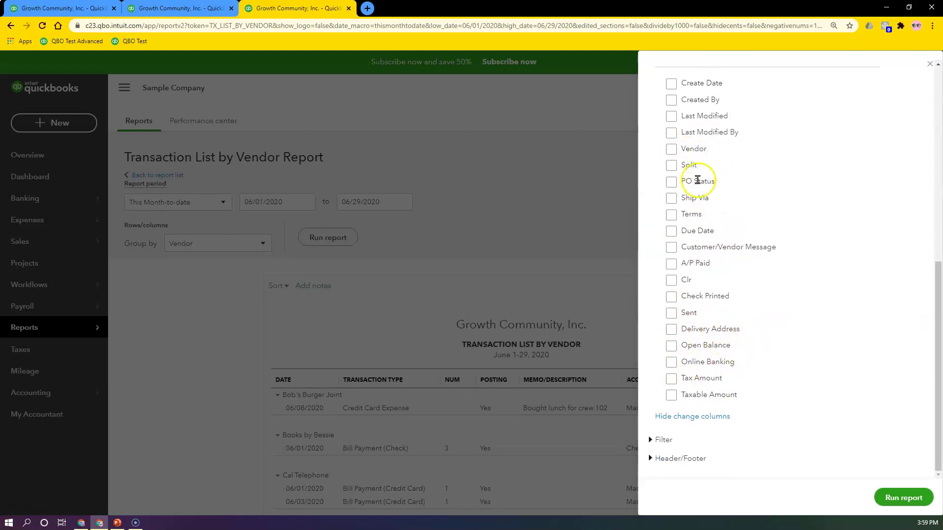
left_click(671, 148)
- Move the Vendor column right after Date, rerun, and review the report
scroll(872, 358, "up", 5)
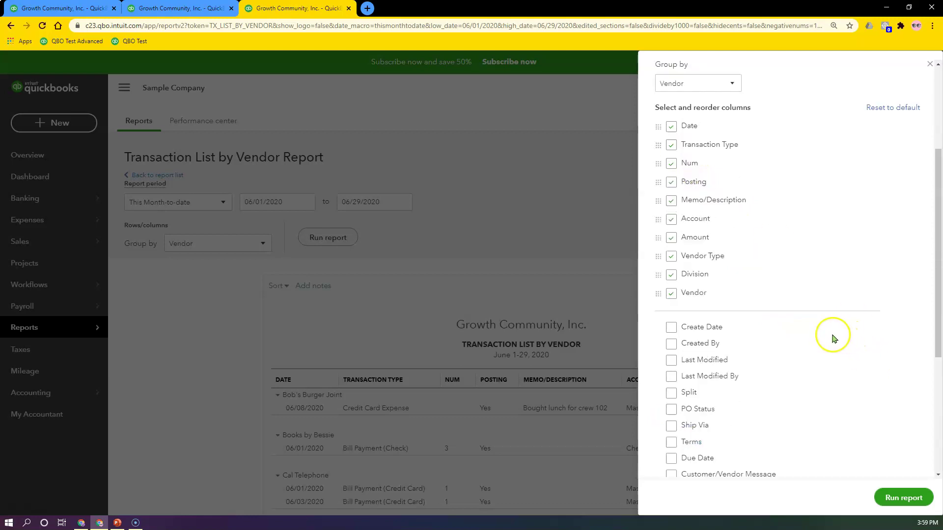
scroll(833, 337, "up", 5)
scroll(751, 445, "down", 3)
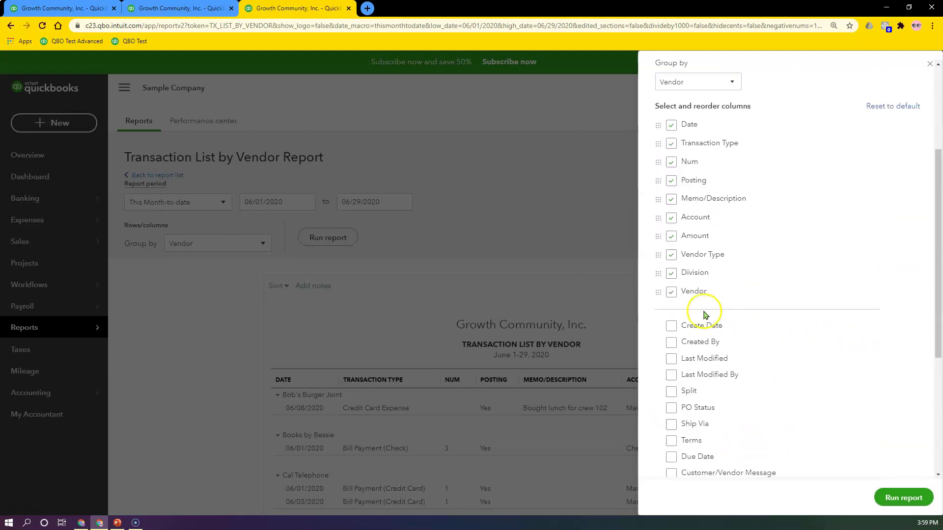
mouse_move(661, 292)
left_mouse_down()
mouse_move(682, 175)
mouse_move(674, 139)
left_mouse_up()
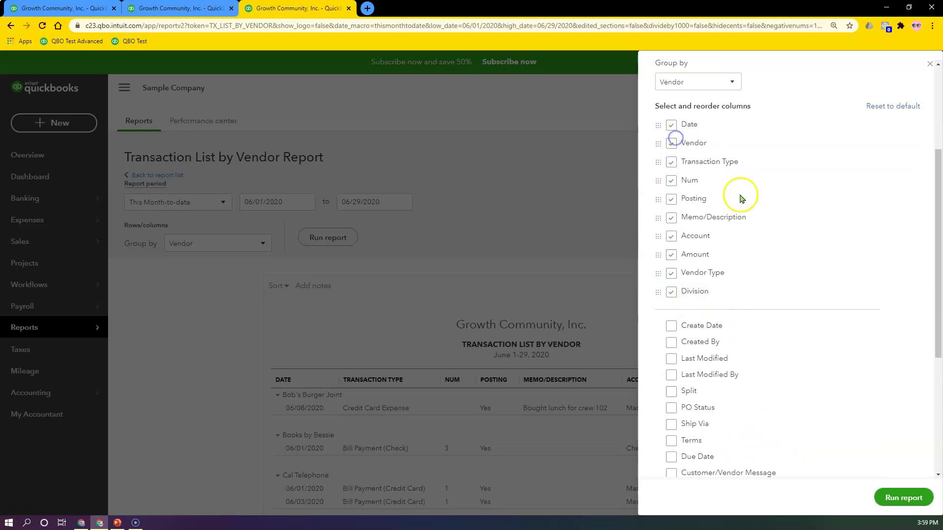
left_click(904, 497)
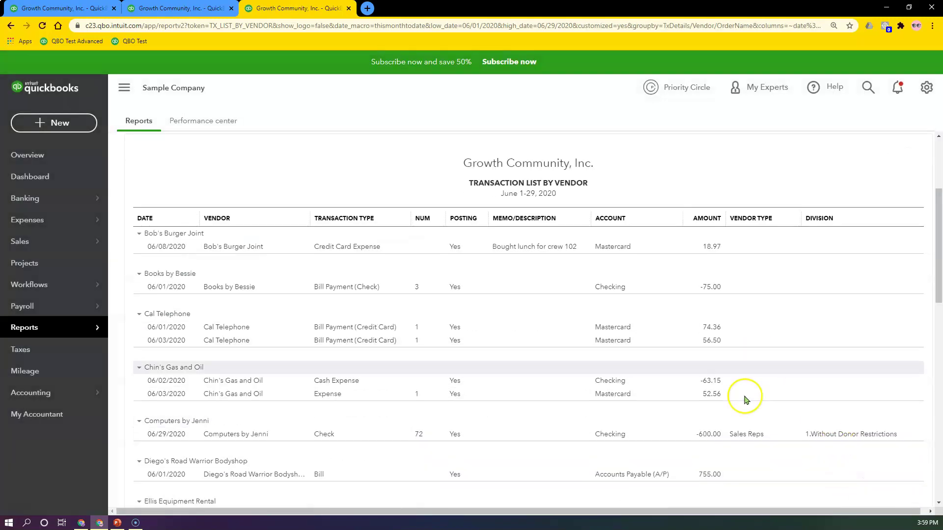
scroll(683, 393, "down", 5)
scroll(843, 307, "up", 6)
scroll(783, 365, "down", 2)
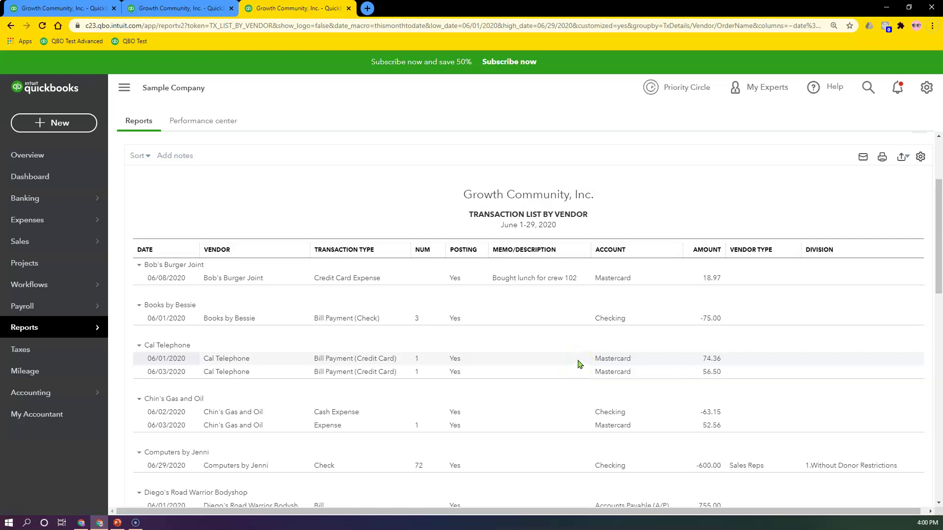
- Submit feedback through the gear menu asking for custom fields in all financial reports
left_click(929, 92)
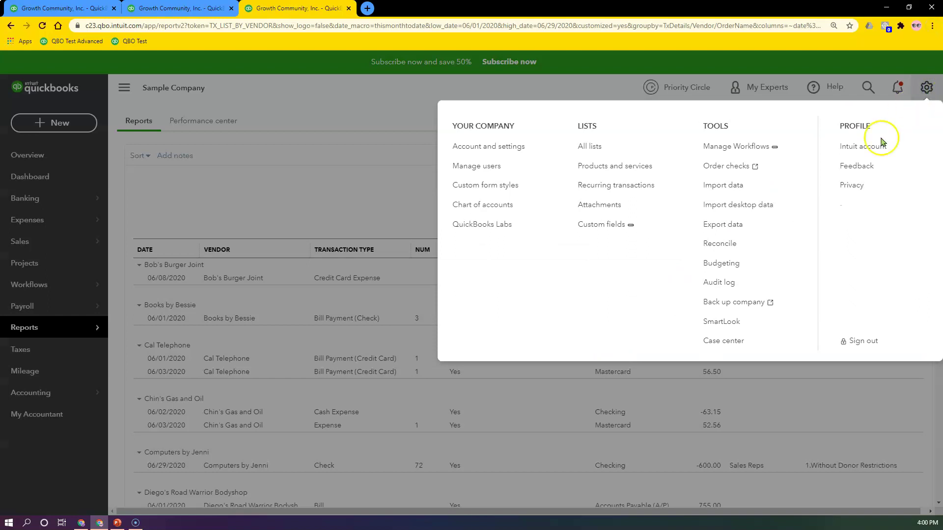
left_click(857, 166)
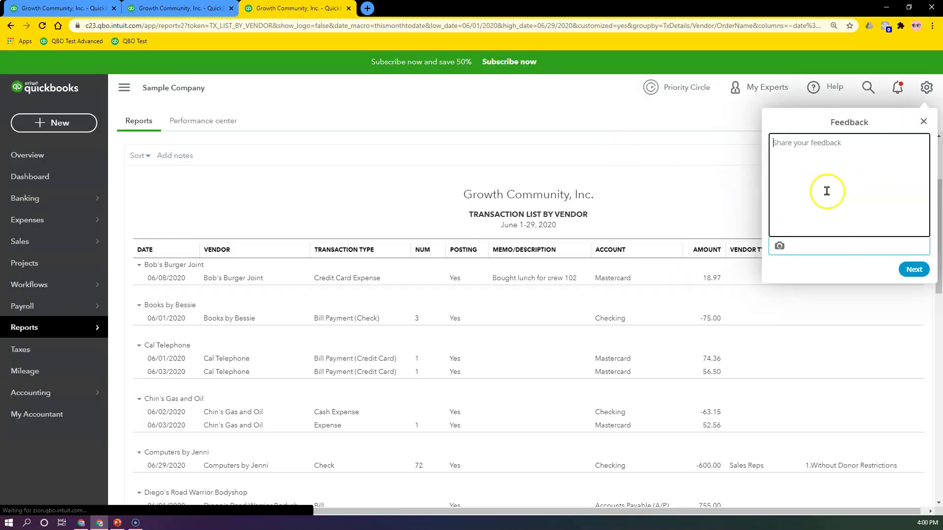
left_click(798, 158)
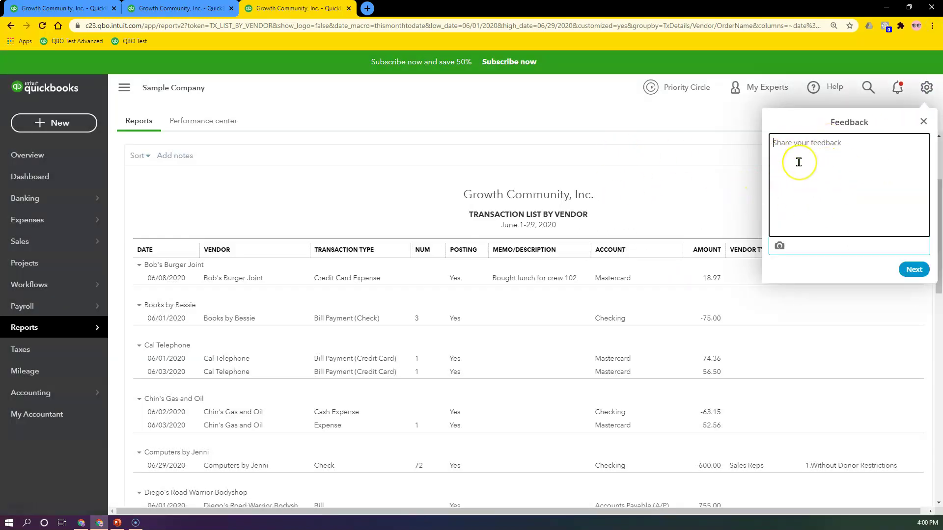
type("Need custom fields in all financial reports")
left_click(792, 163)
type("ields in all financial reports.")
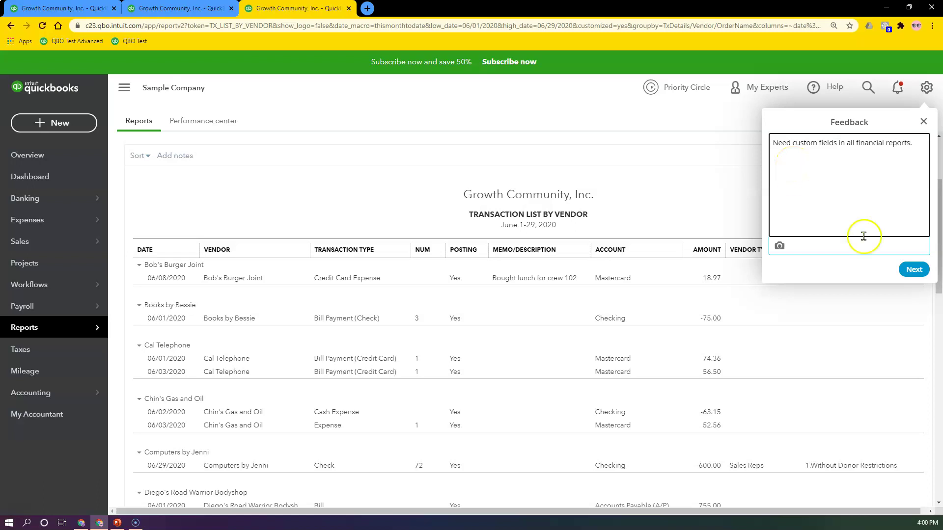
left_click(915, 269)
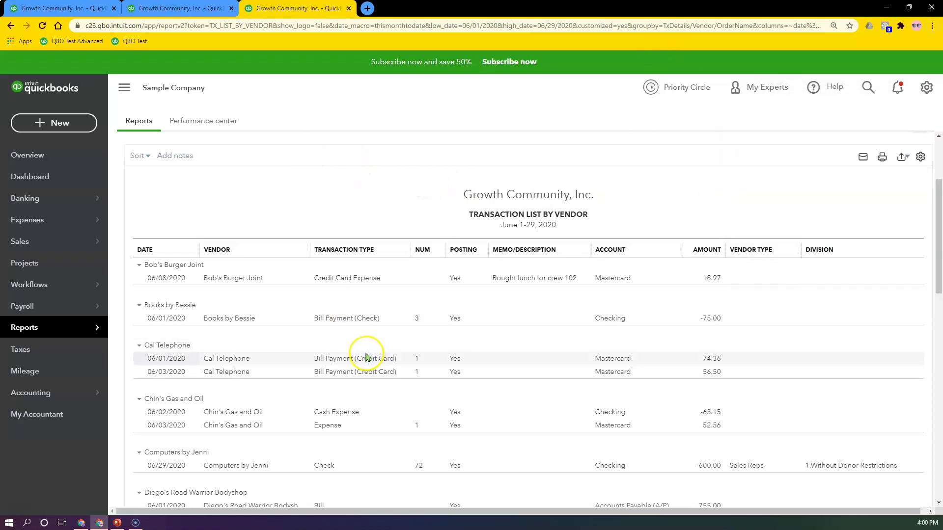
- Check the Vendor Contact List tab, then end on the Unpaid Bills tab
left_click(202, 8)
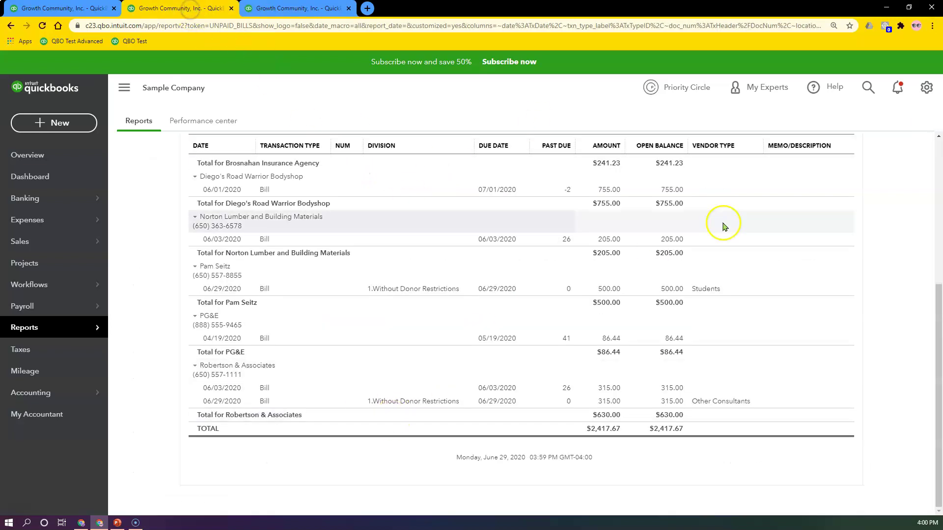
left_click(74, 8)
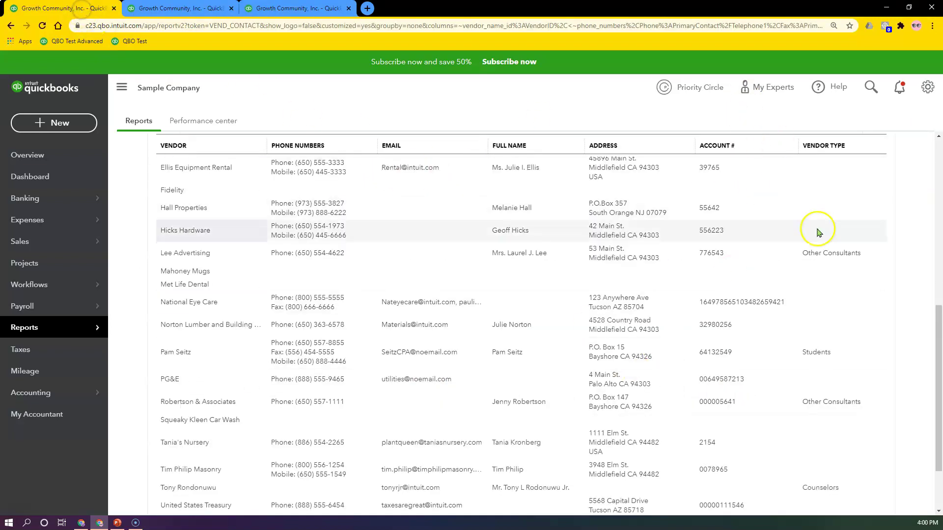
left_click(185, 8)
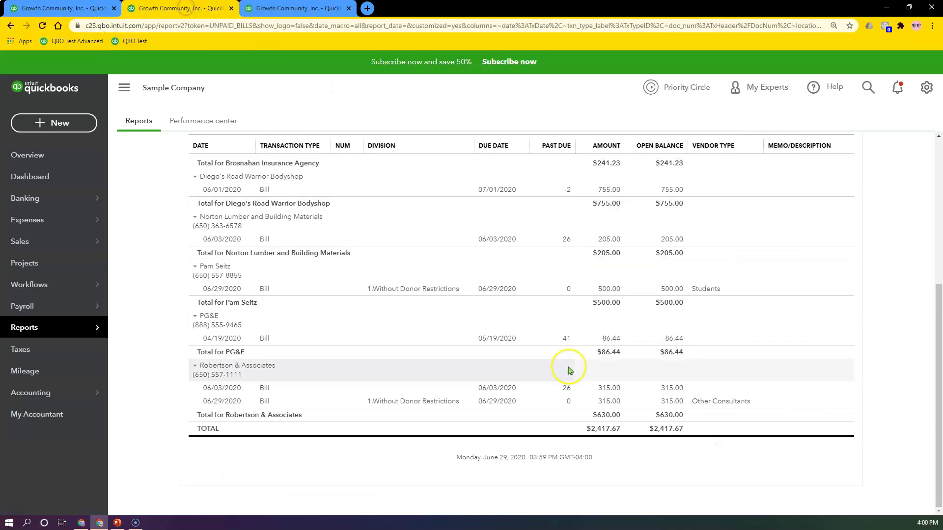